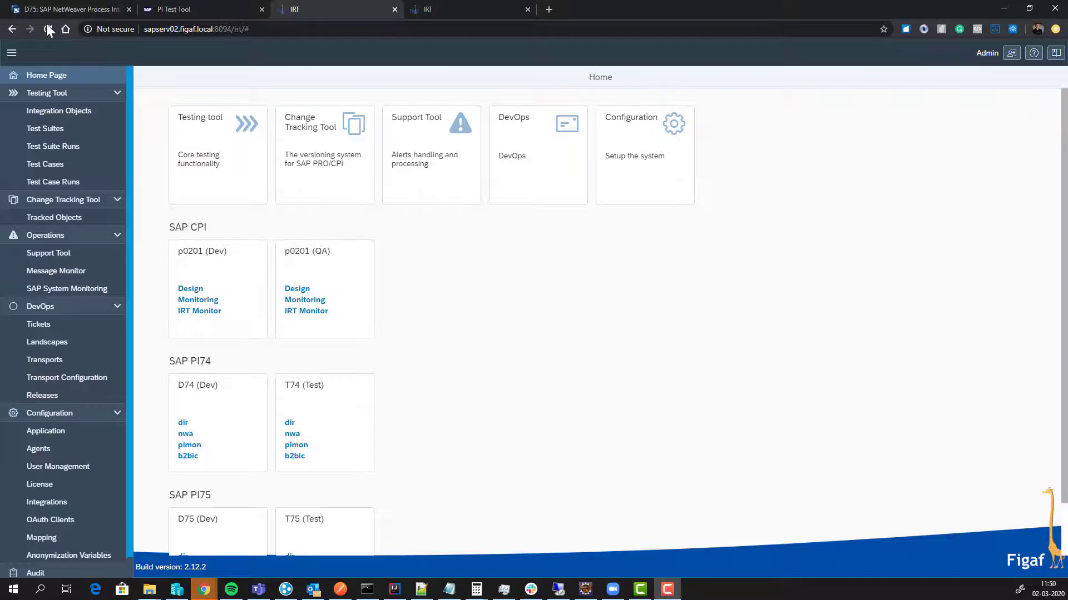
Step: Switch to the SAP Process Integration Test Tool, view its home overview of execution results, and return to Figaf IRT
click(209, 9)
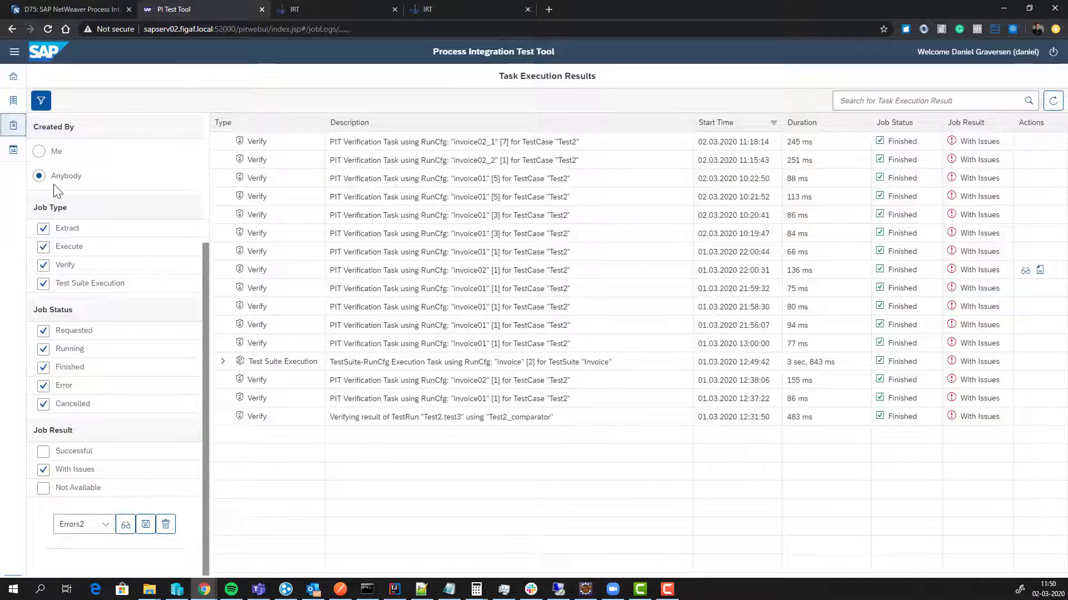
click(14, 76)
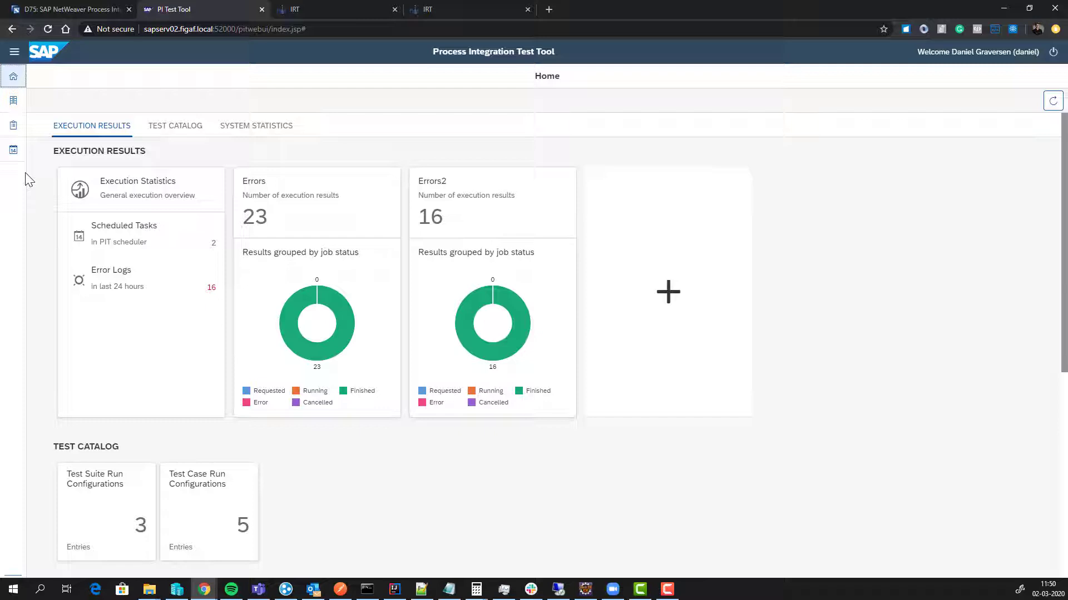
click(332, 10)
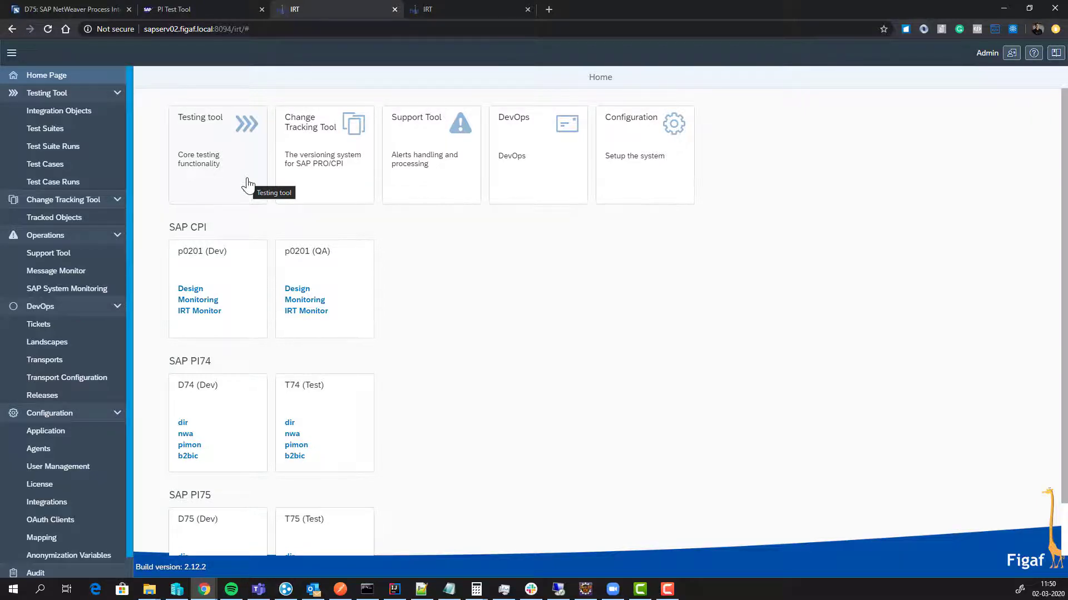
Step: Start creating message recording requests for the MultiSender integration objects Invoice01_OA, Invoice02_OA, Invoice04_OA and Invoice05_OA in the testing tool
click(246, 183)
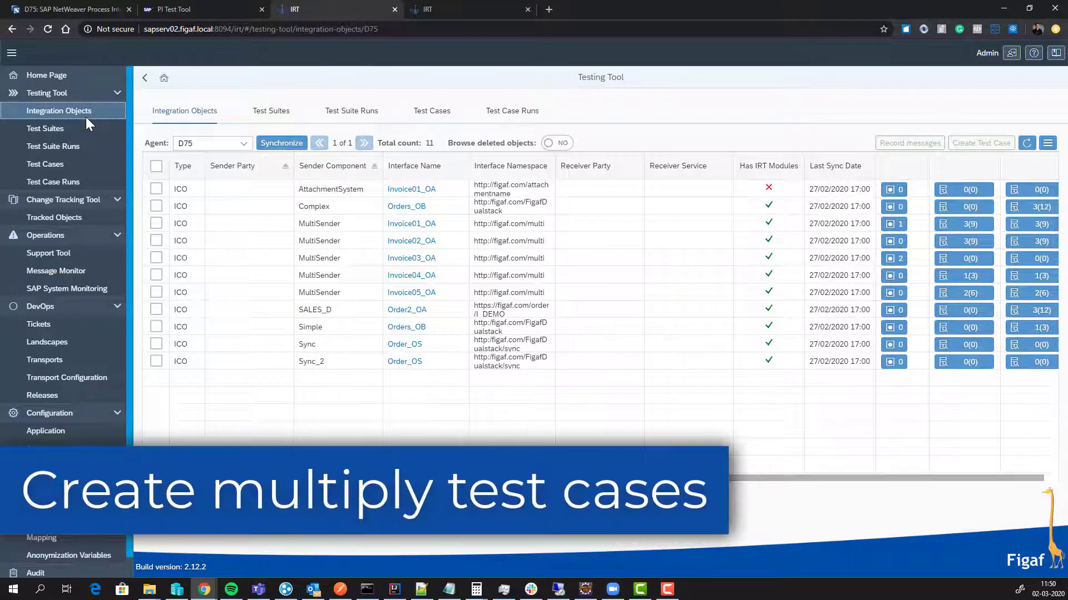
click(157, 224)
click(156, 241)
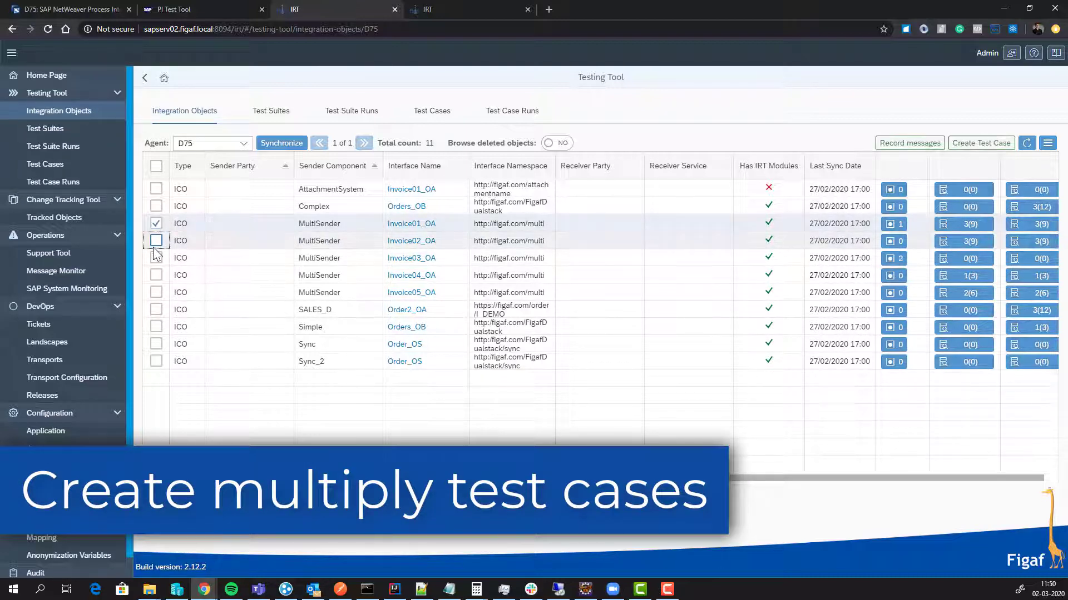
click(156, 275)
click(158, 292)
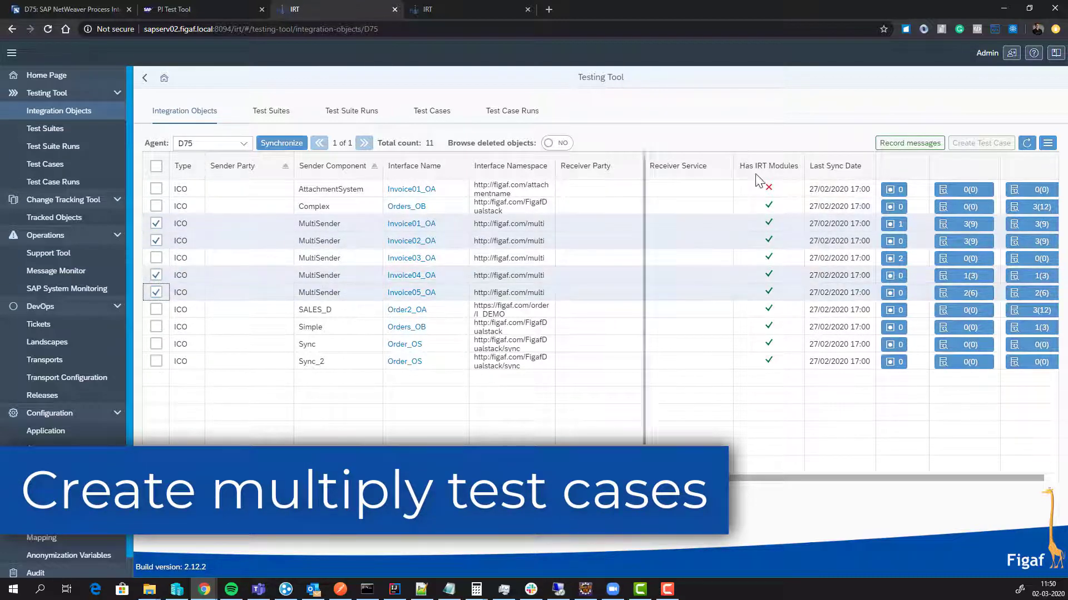
click(910, 145)
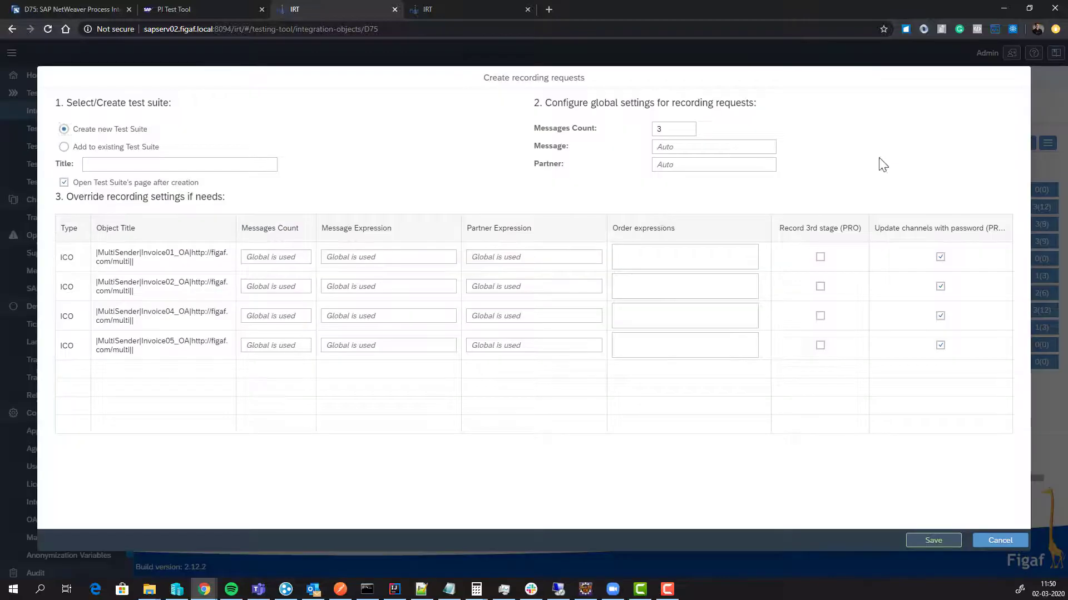
Step: Title the new test suite "New Recording suite"
click(184, 164)
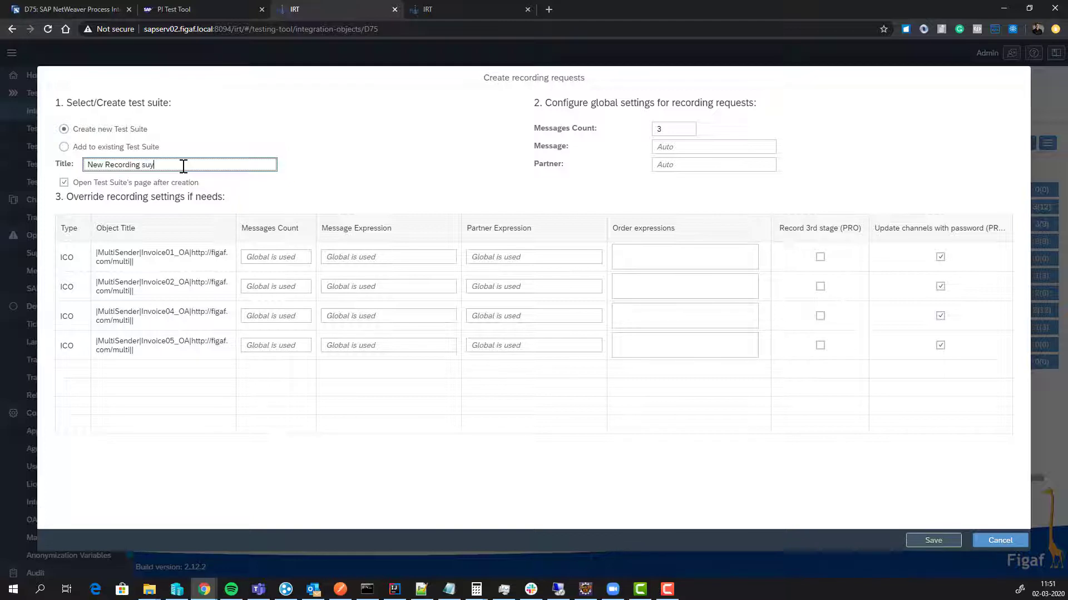
text(iote)
text(e)
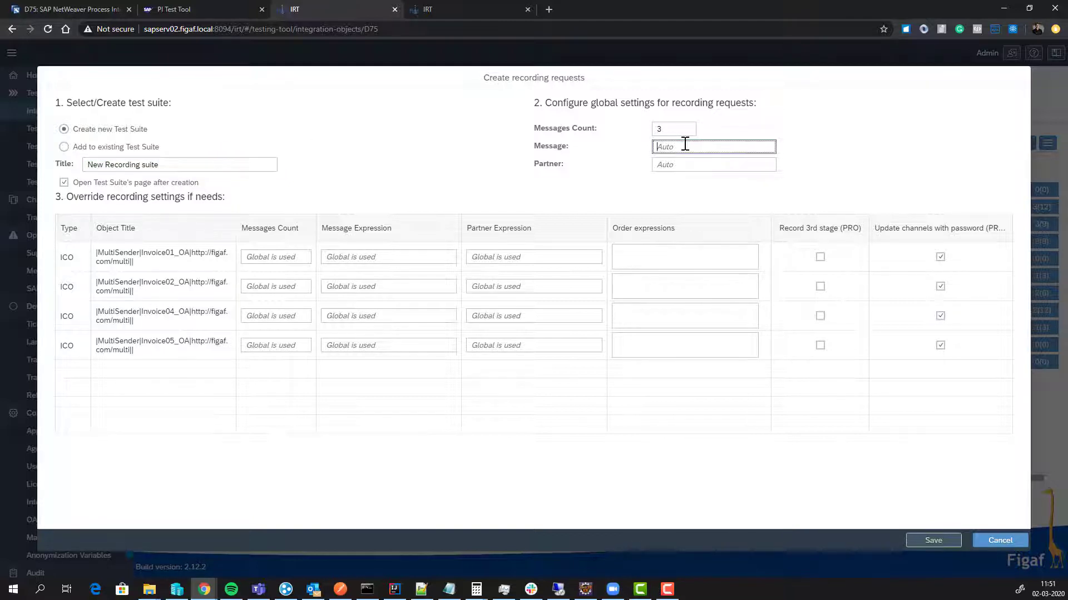
Step: Set the global message to "New Recording suite" and the partner to //Seller, then save the recording requests
drag(222, 165, 49, 158)
key(ctrl+c)
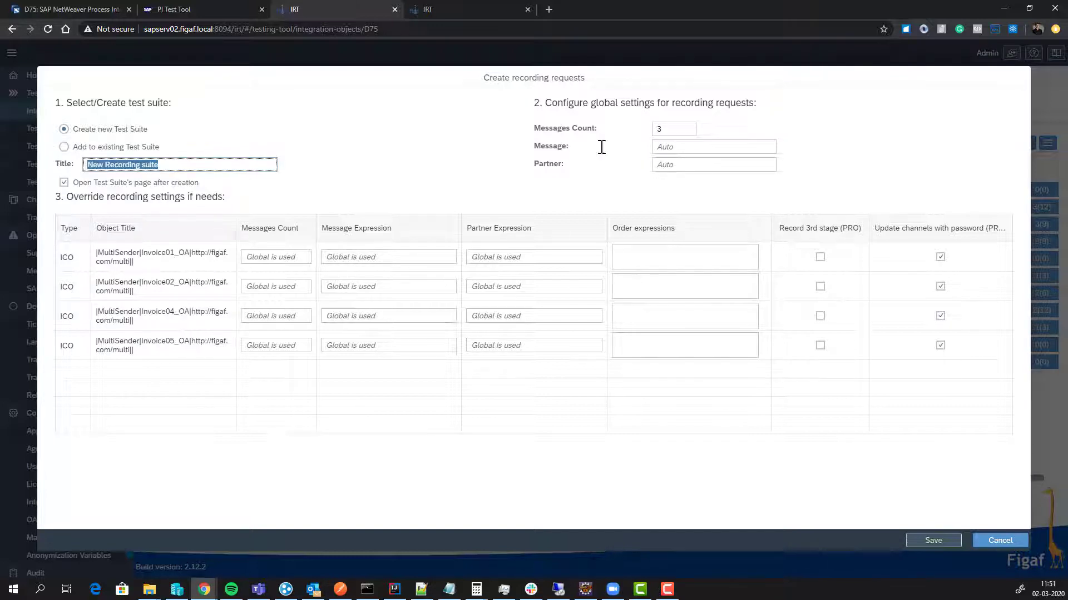
click(663, 146)
key(ctrl+v)
click(668, 166)
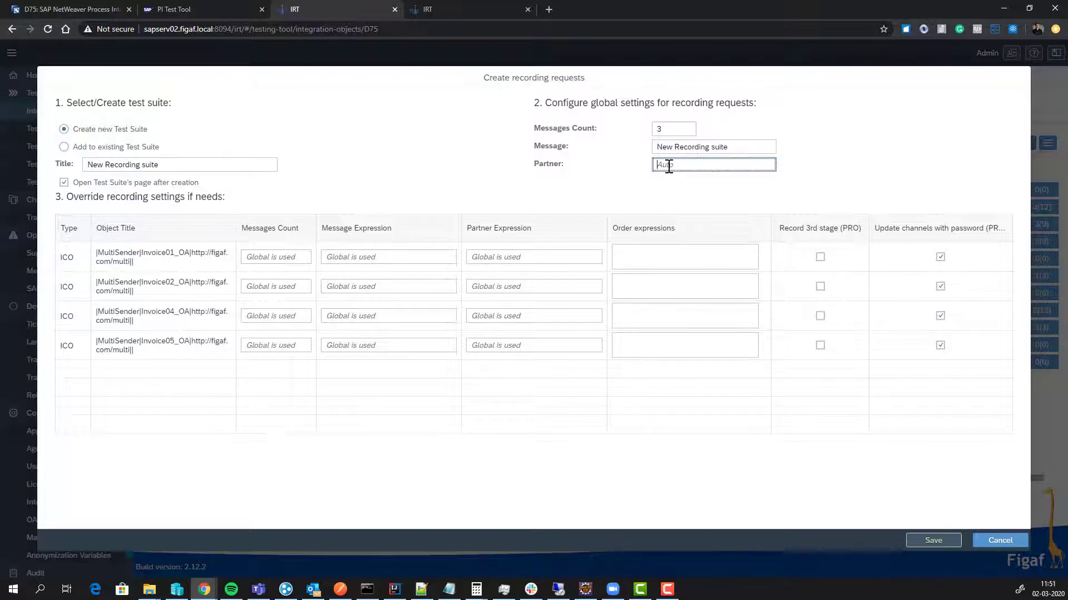
text(//Seller)
click(940, 542)
click(607, 337)
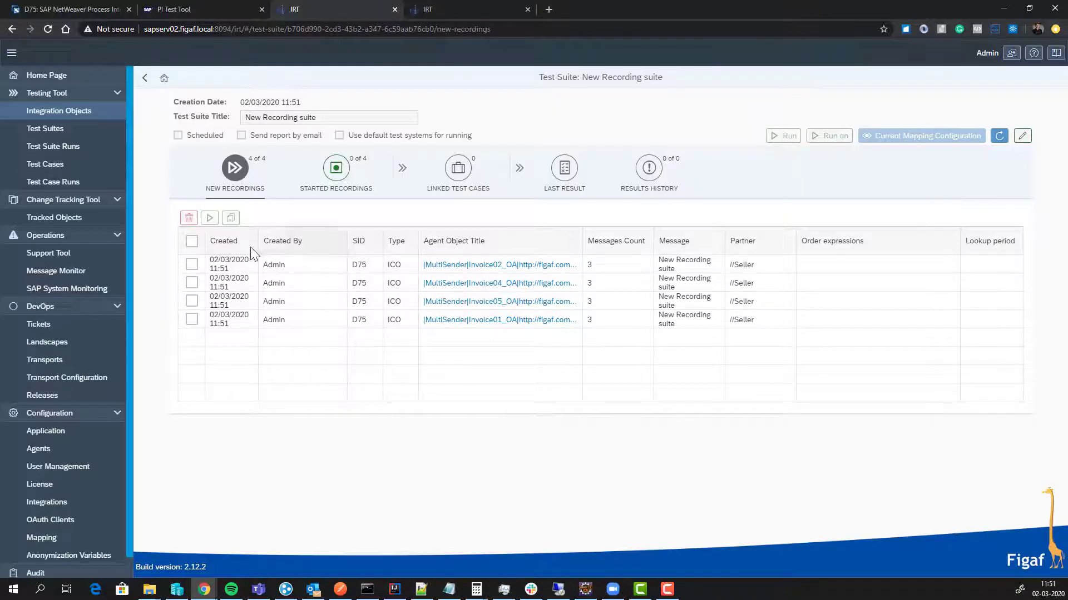
Step: Start all new recordings in the test suite and show the started recordings
click(192, 242)
click(209, 217)
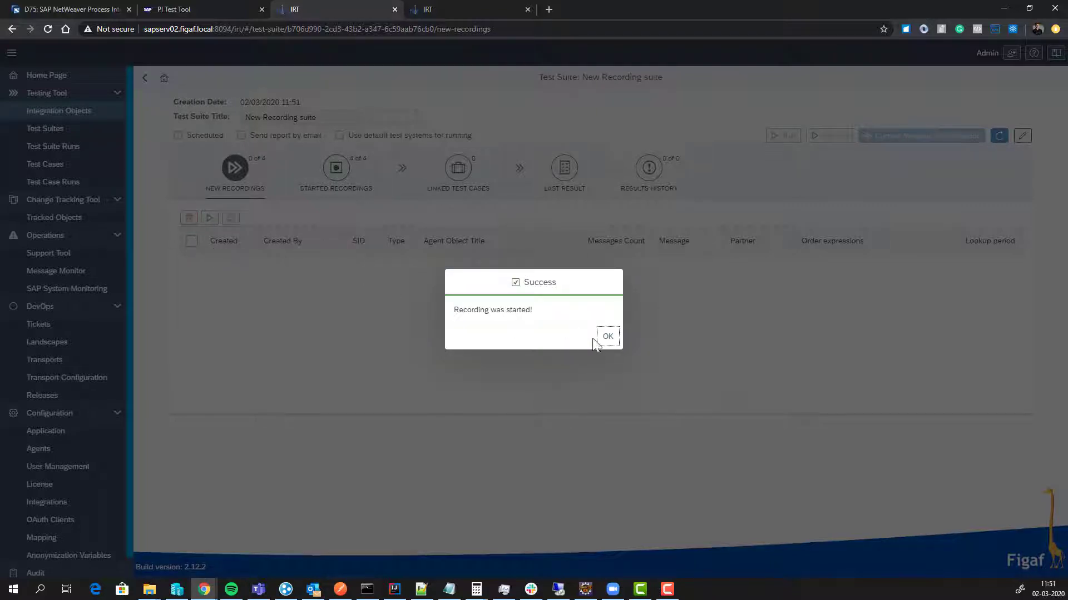
click(595, 338)
click(337, 174)
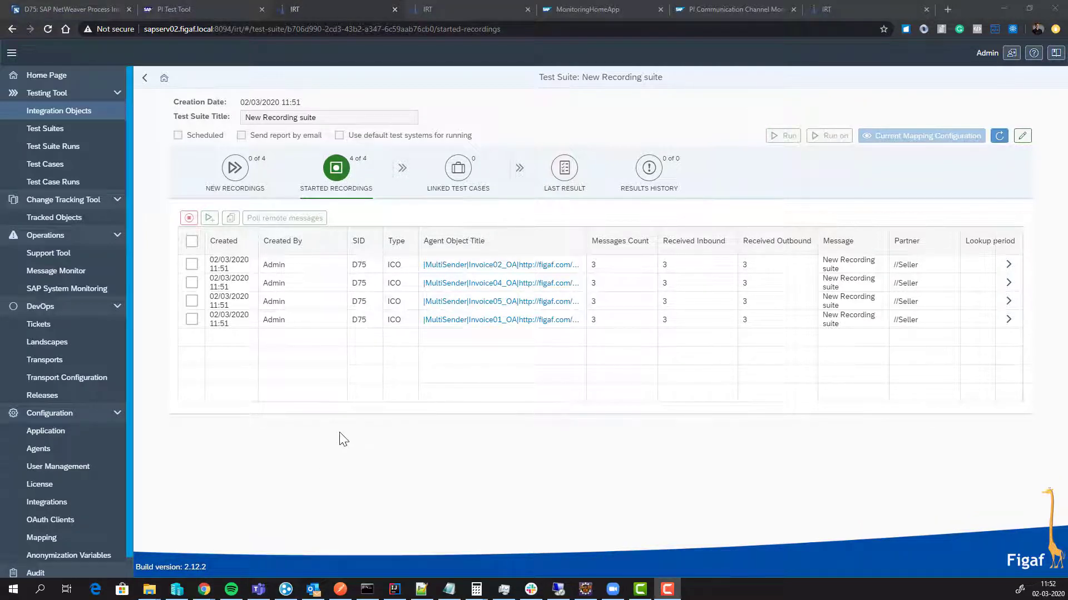
Step: Examine the payload of the first inbound message recorded for Invoice02_OA and return to the test suite
click(1009, 266)
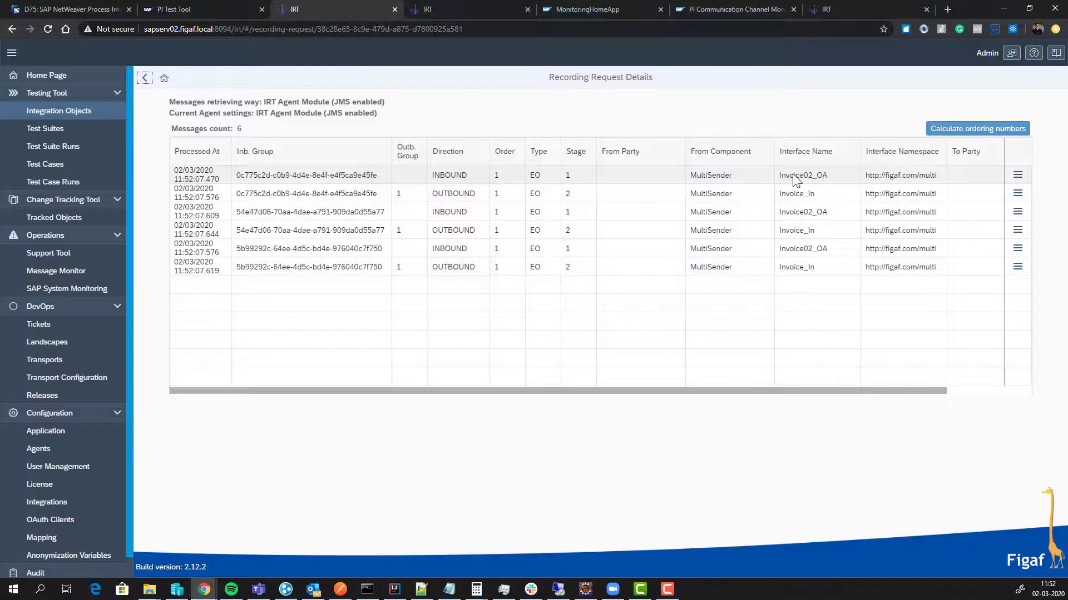
click(1017, 175)
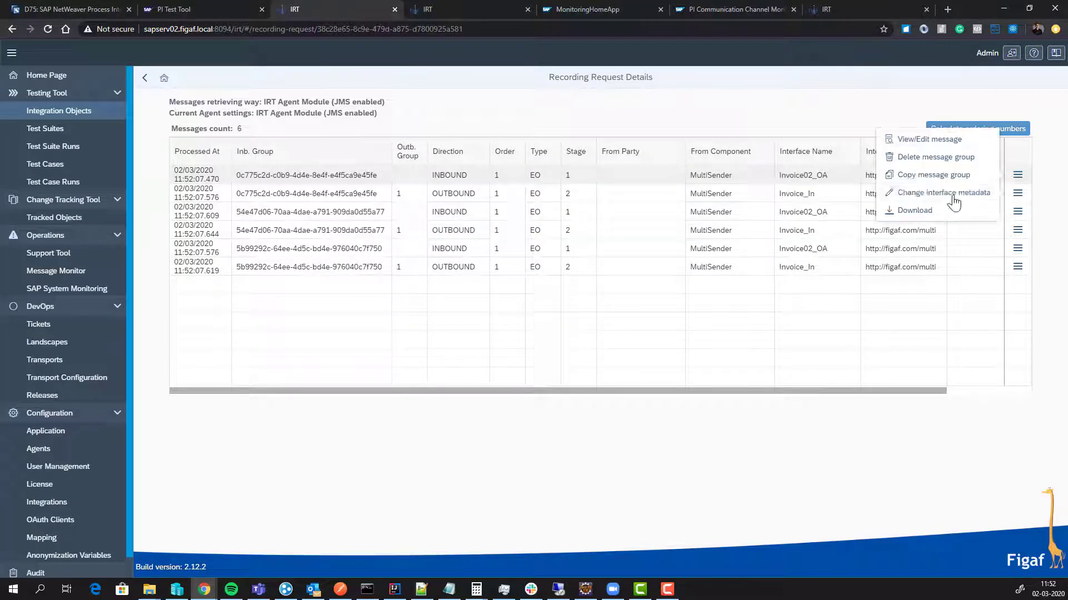
click(938, 140)
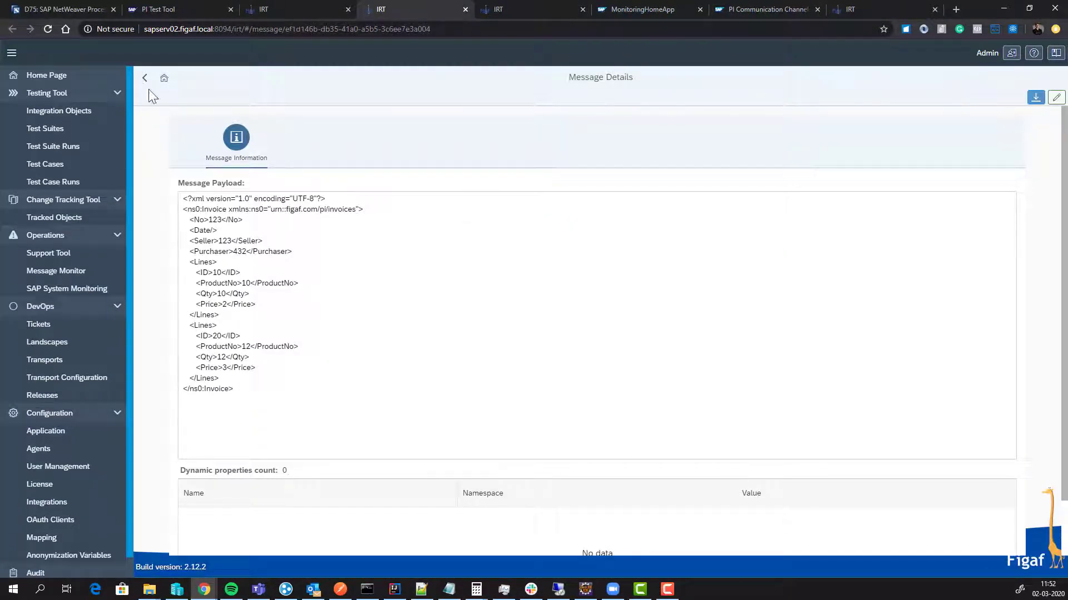
click(145, 78)
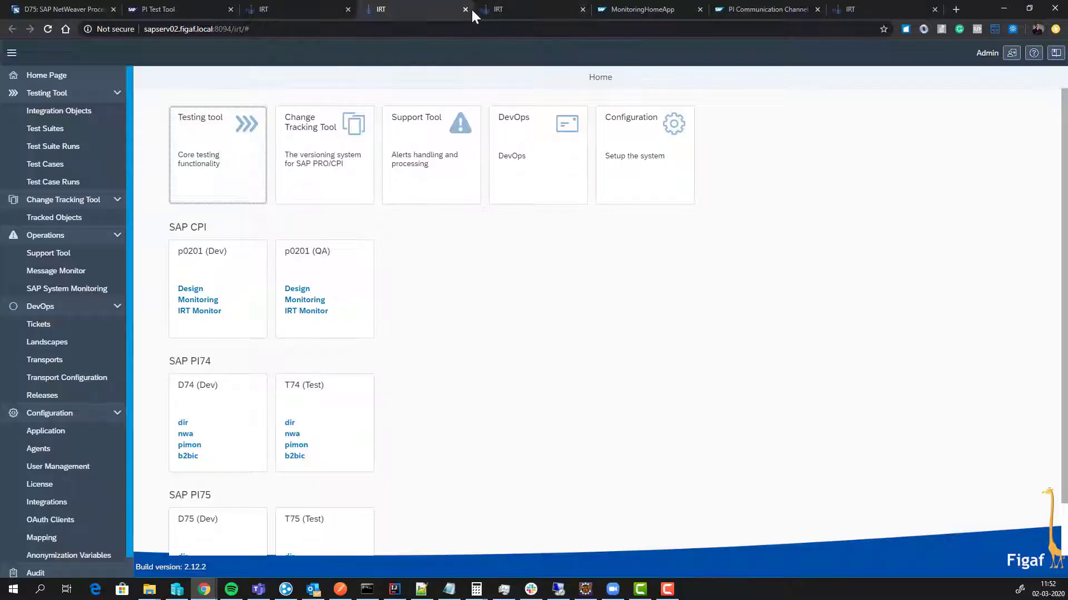
click(465, 9)
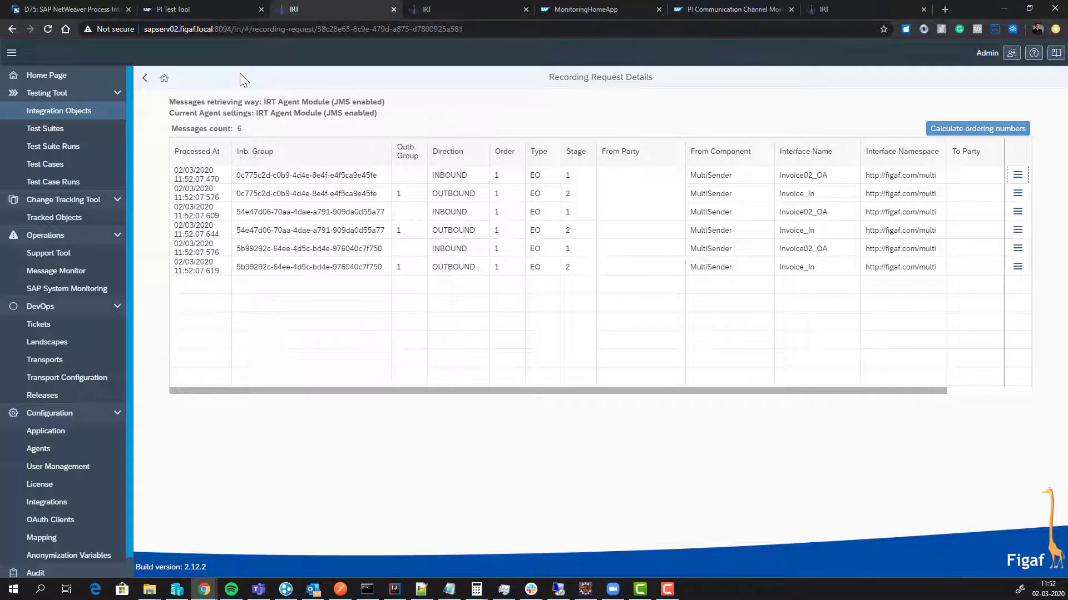
click(145, 78)
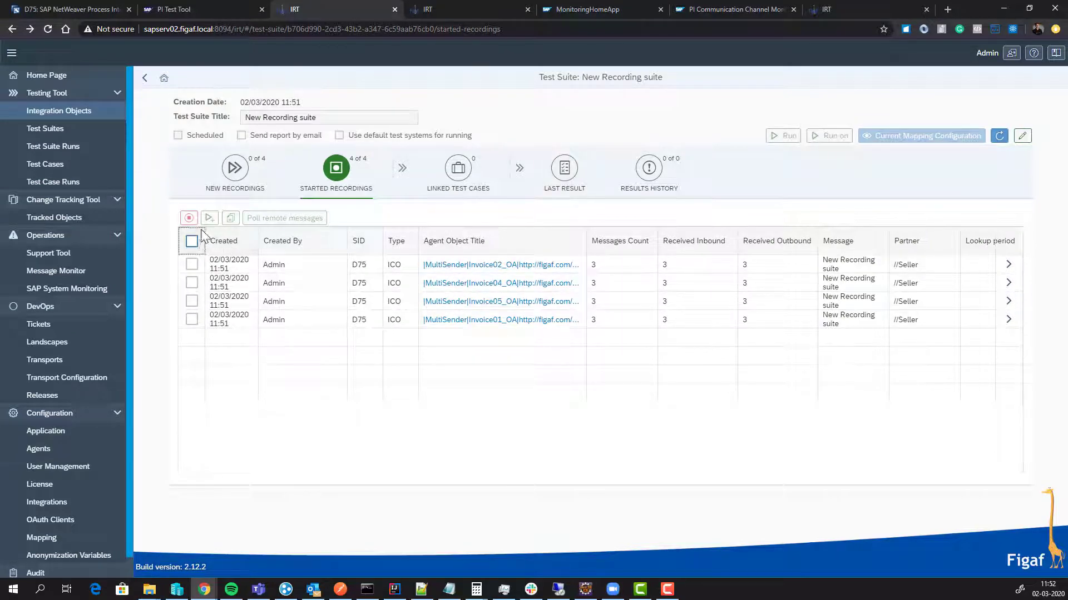
Step: Create regression test cases from all started recordings and show the linked test cases
click(191, 241)
click(209, 217)
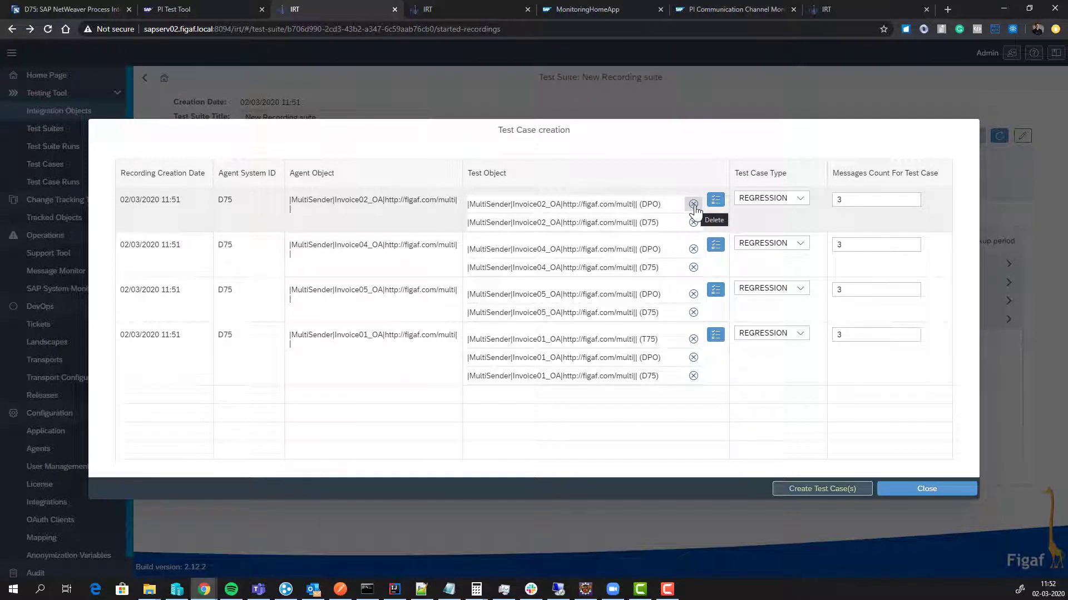
click(801, 488)
click(608, 336)
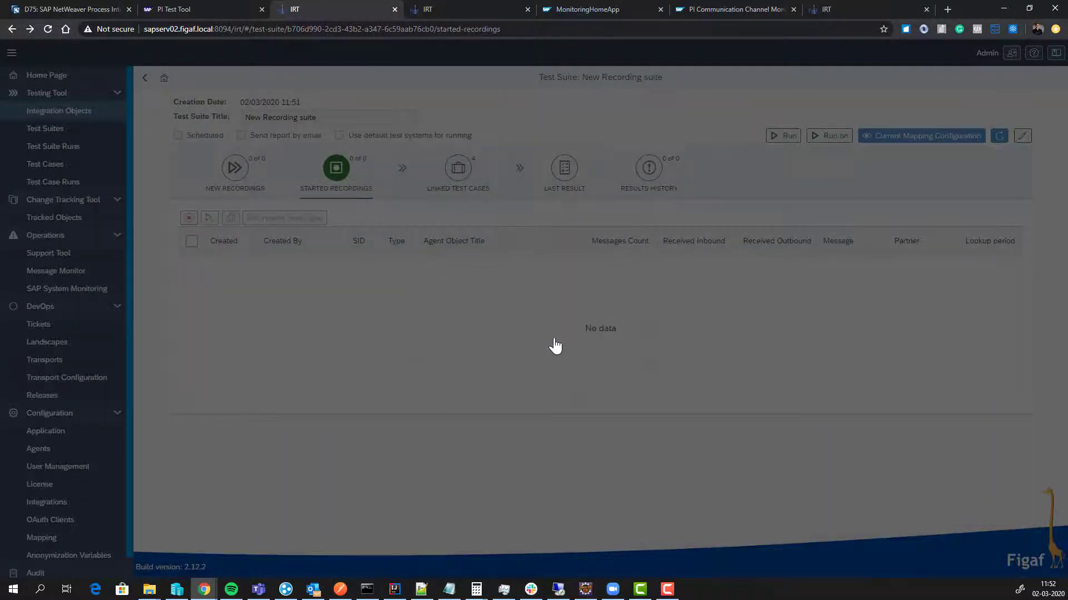
click(458, 172)
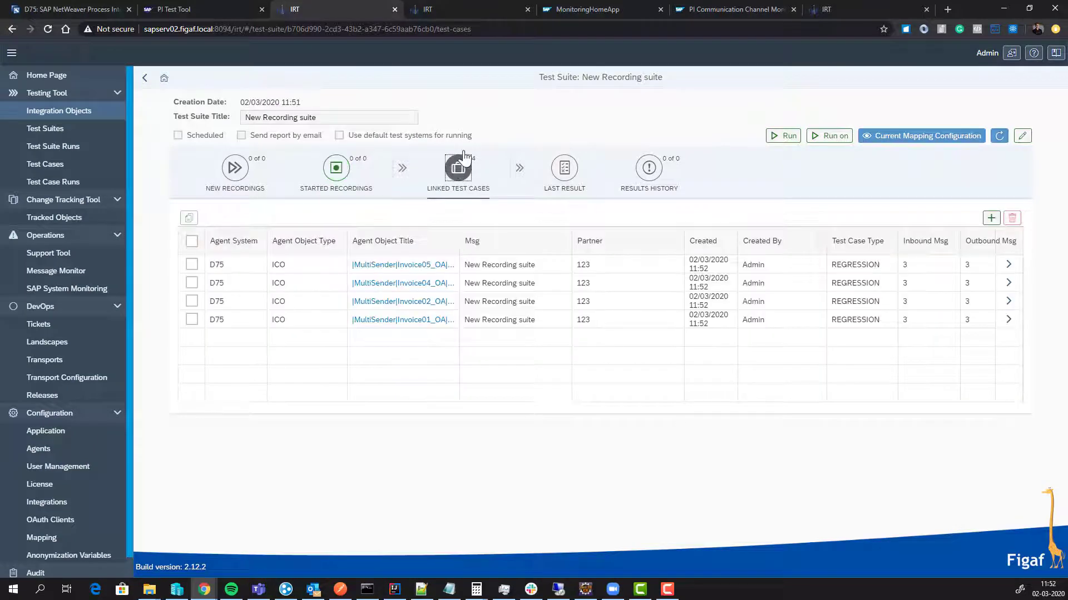
Step: Run the test suite on test system D75
click(832, 135)
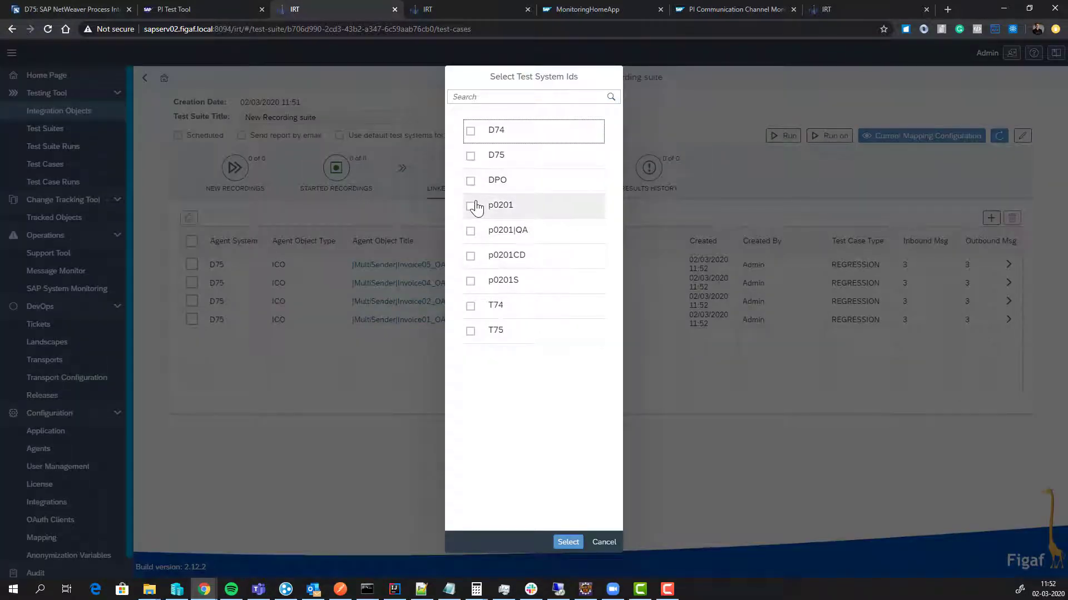
click(470, 157)
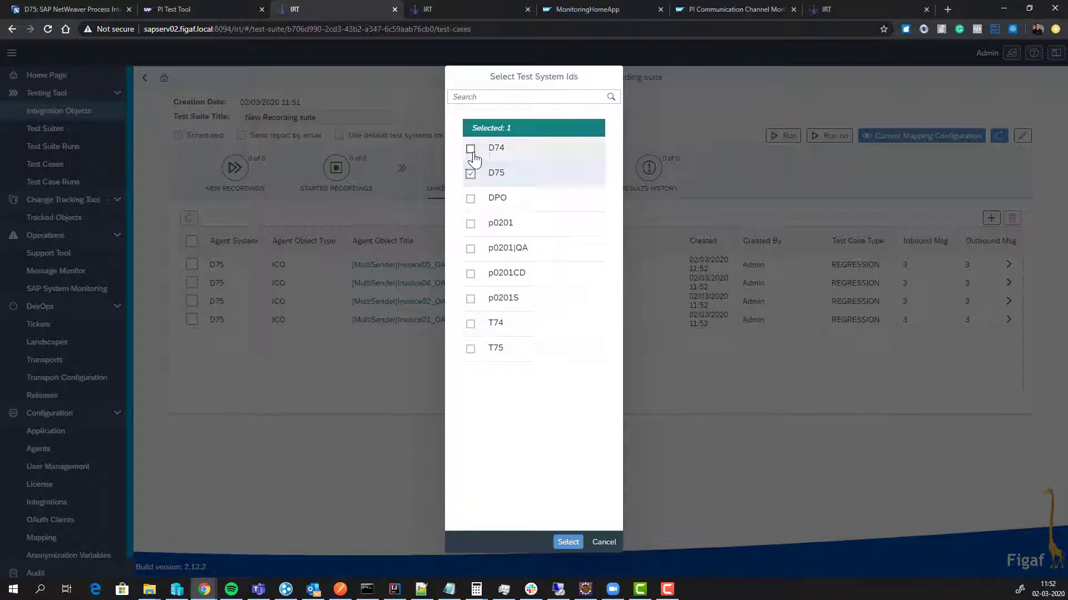
click(567, 542)
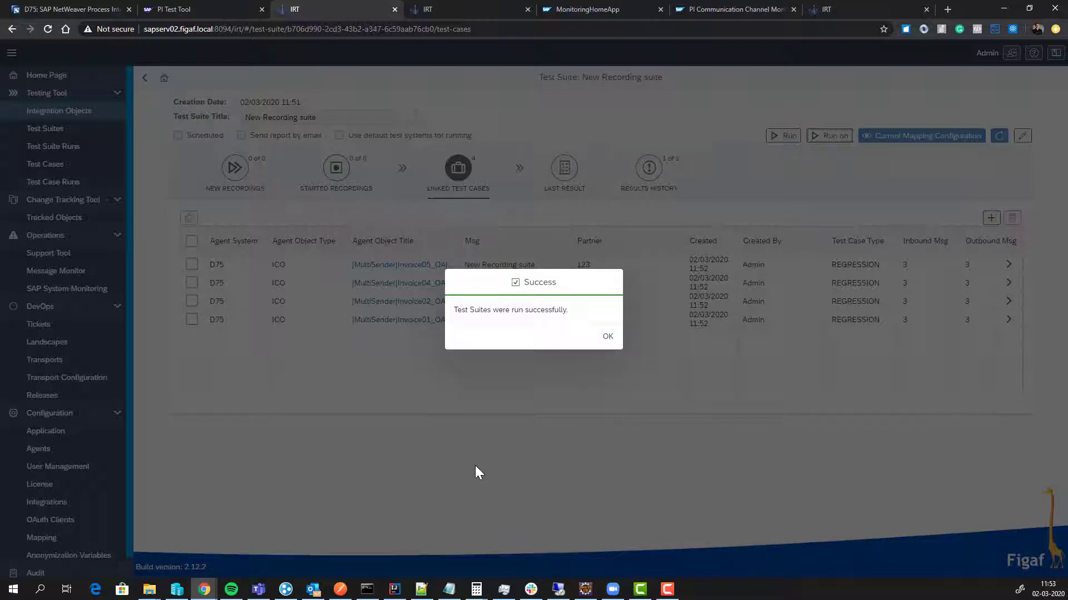
click(605, 335)
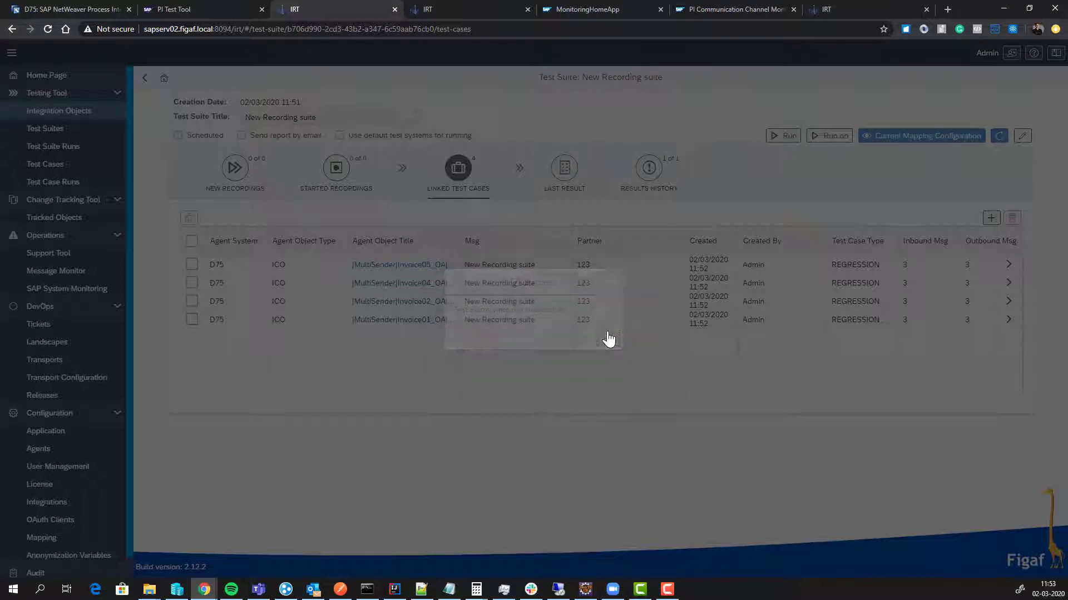
Step: Examine the differences for the first message in the last Invoice05_OA test result
click(564, 168)
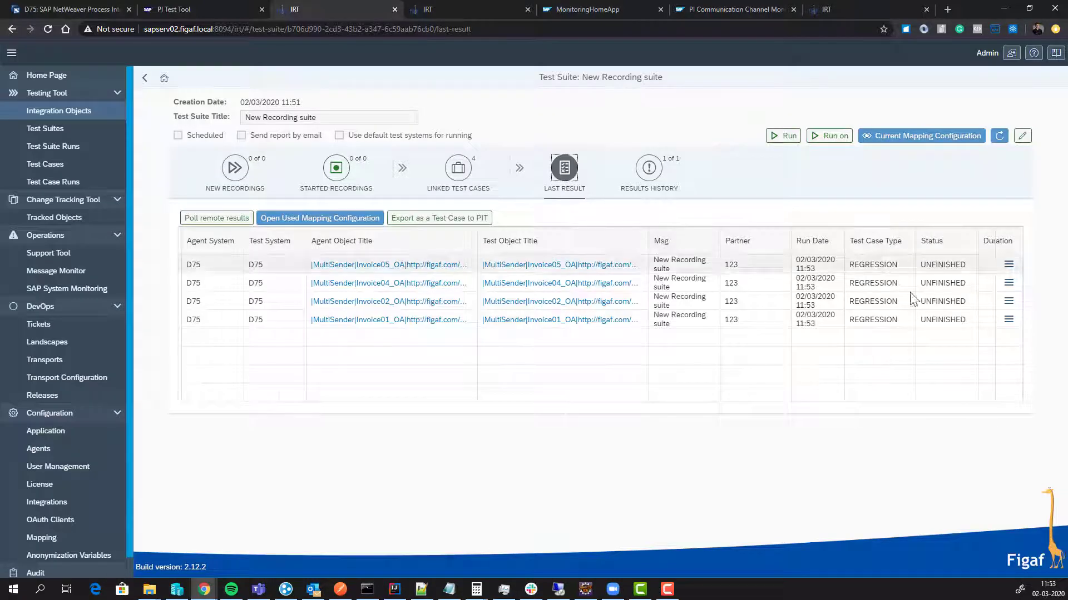
click(1008, 265)
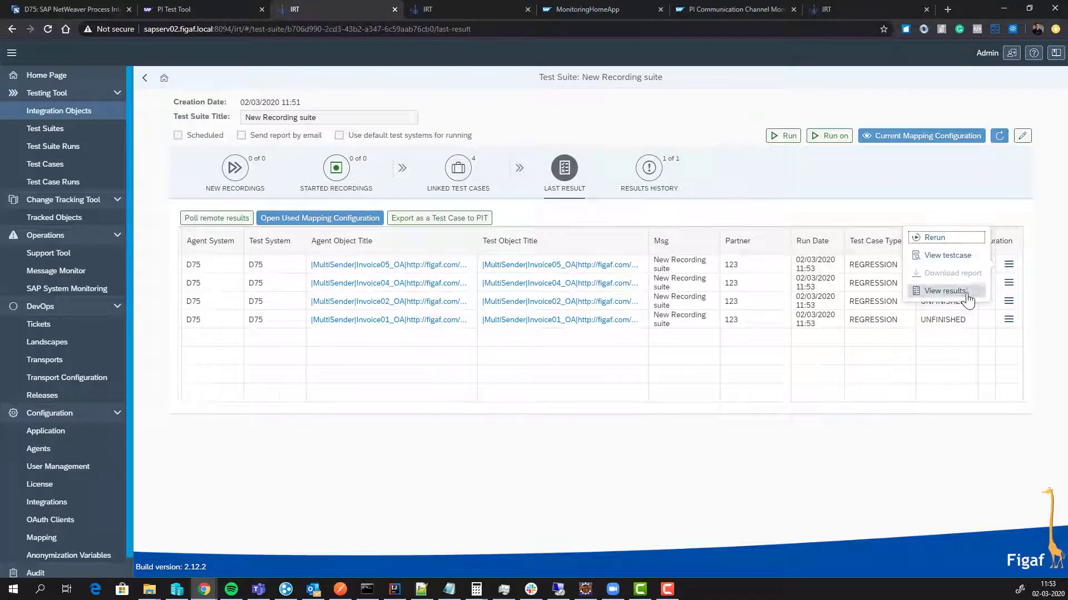
click(967, 295)
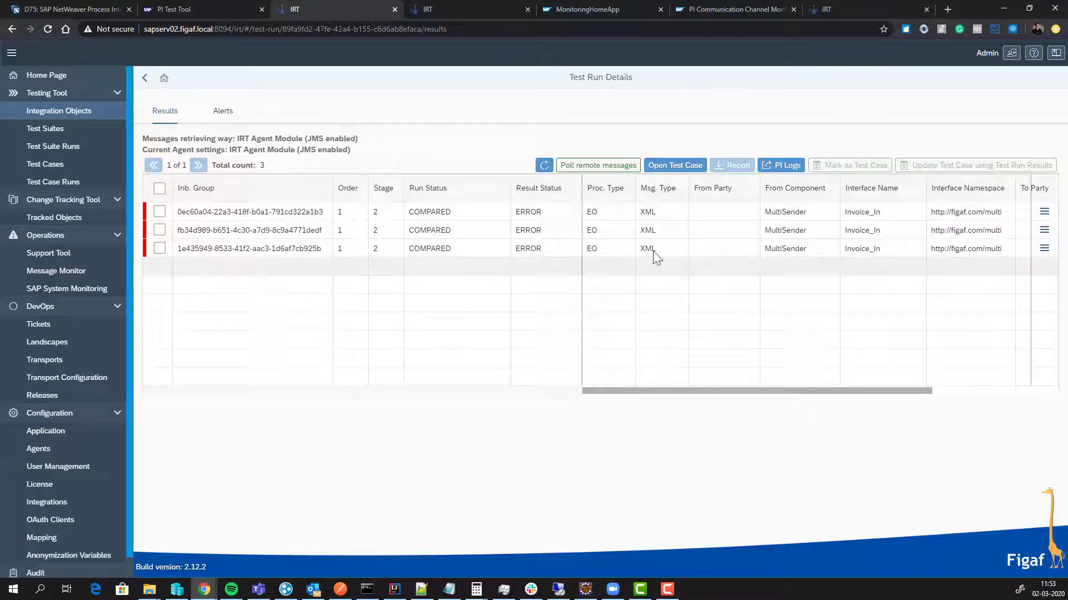
click(1044, 211)
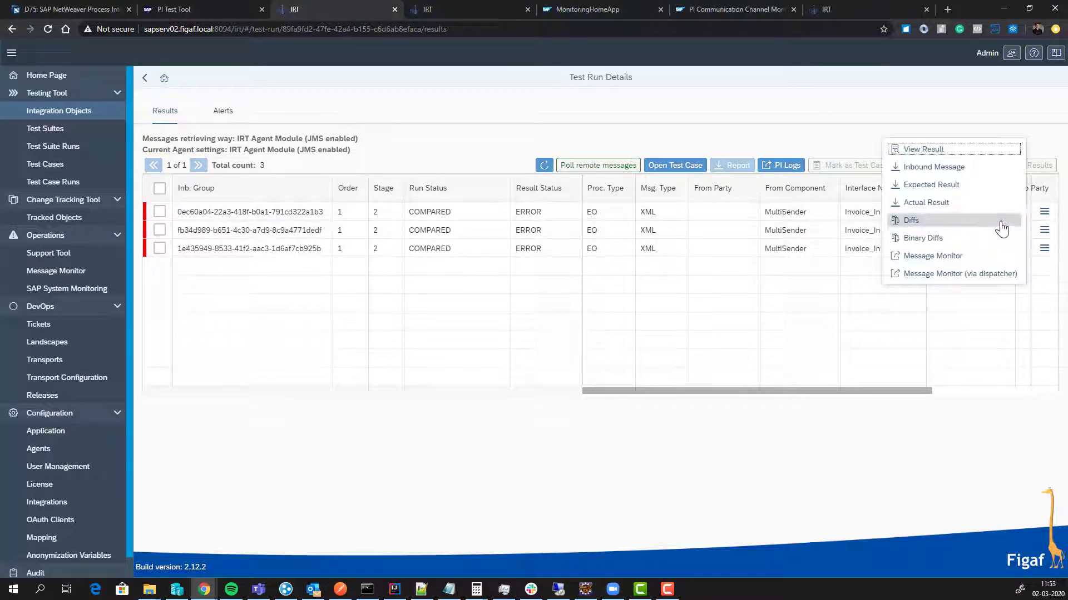
click(986, 222)
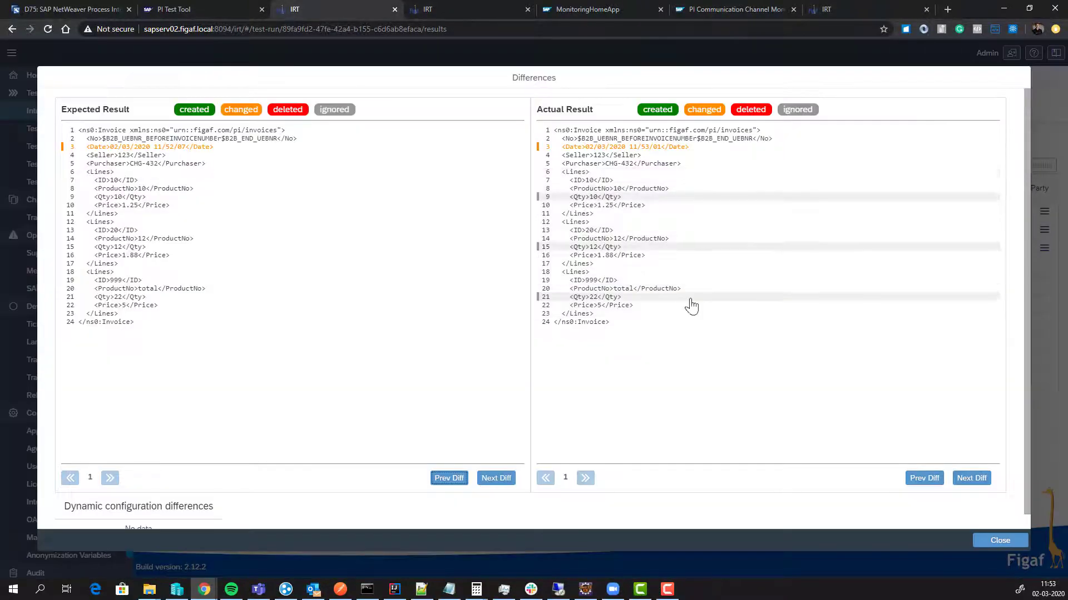
Step: Add the changed date element's expression /Invoice/Date to the ignore list
click(658, 152)
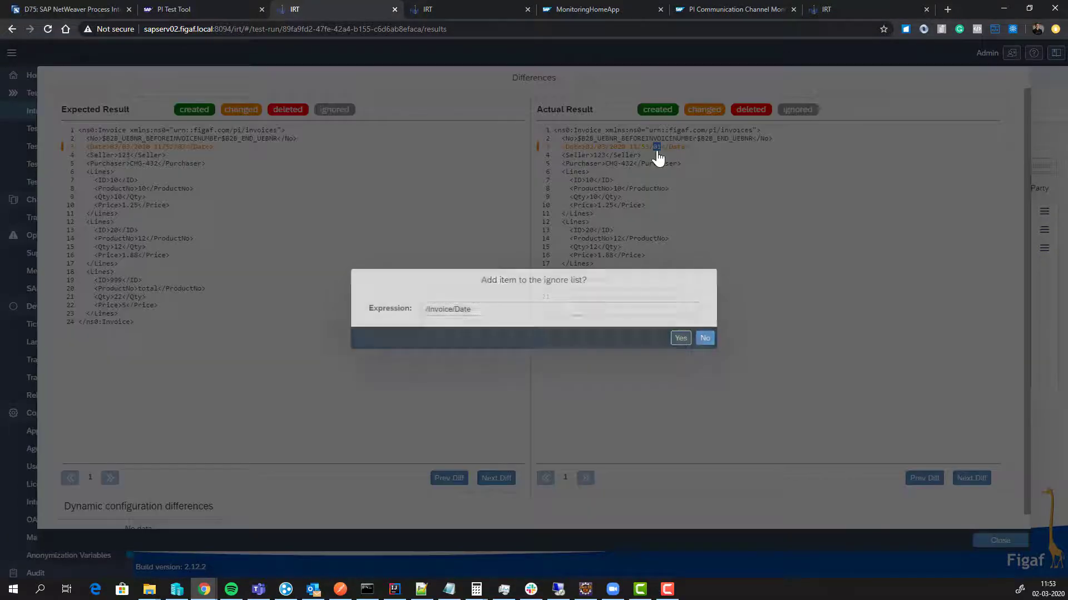
click(683, 339)
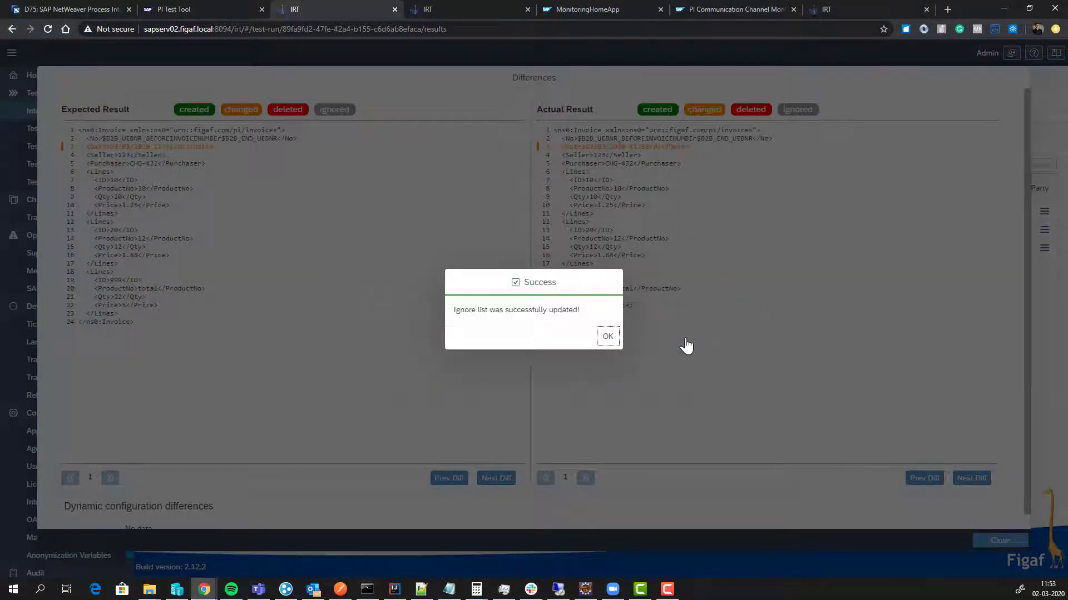
click(607, 337)
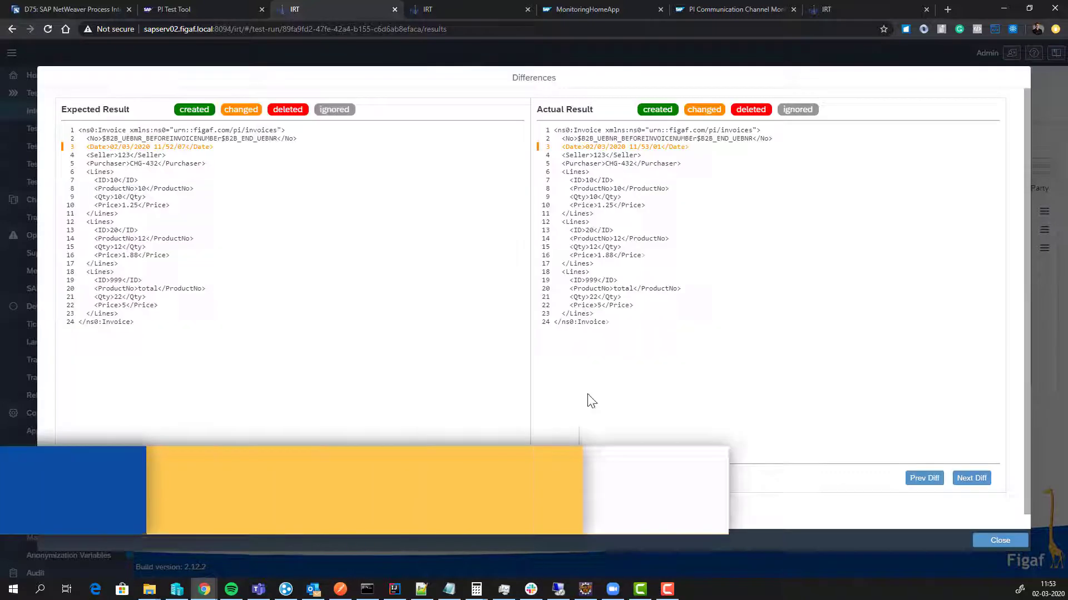
Step: Mark all messages of the Invoice05_OA test run as a test case
click(992, 544)
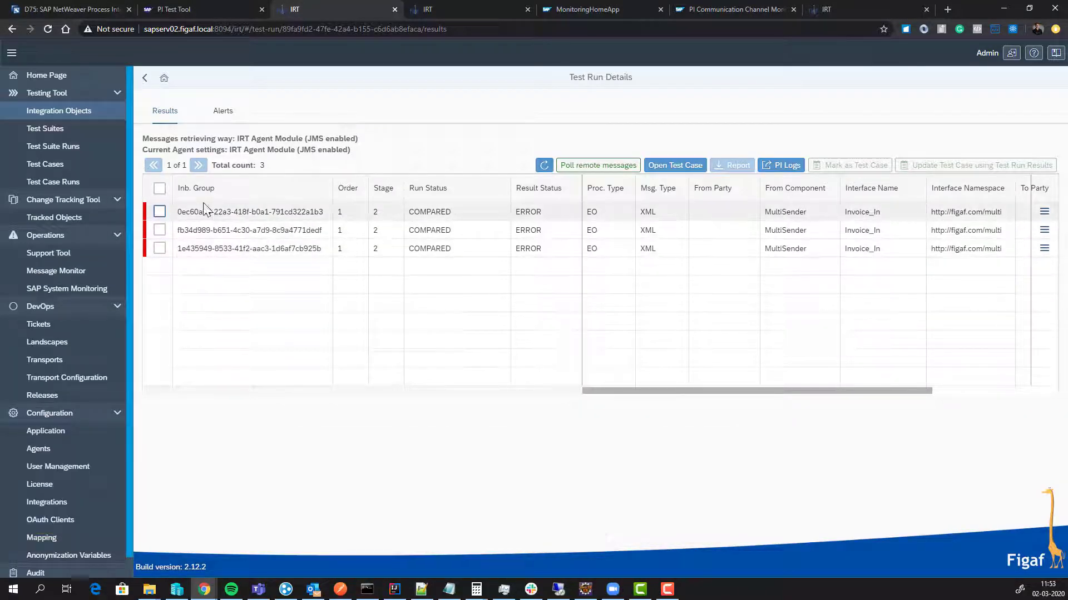
click(167, 190)
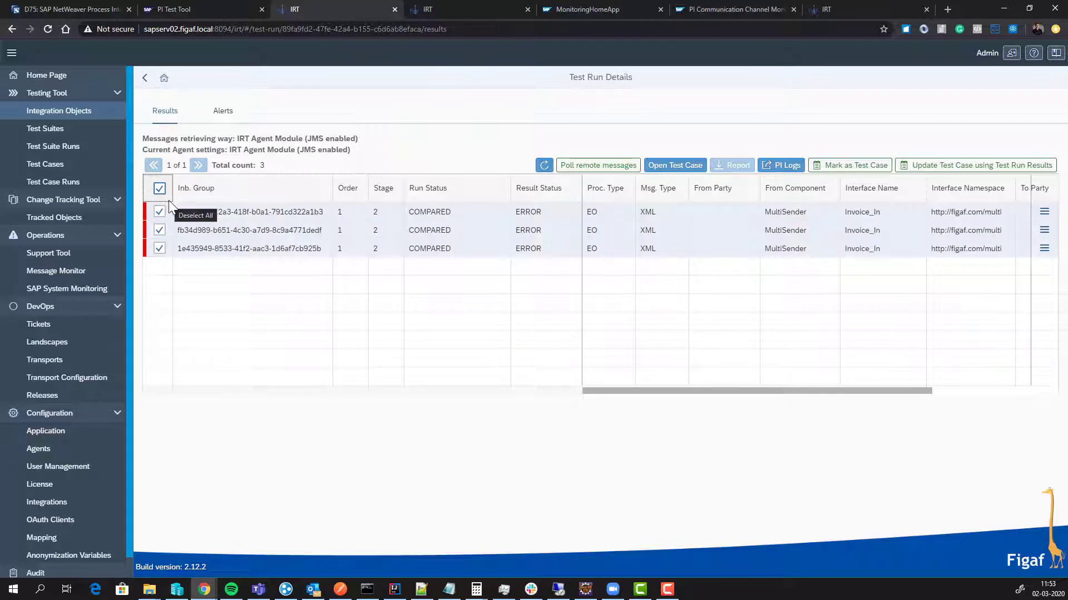
click(827, 170)
click(606, 334)
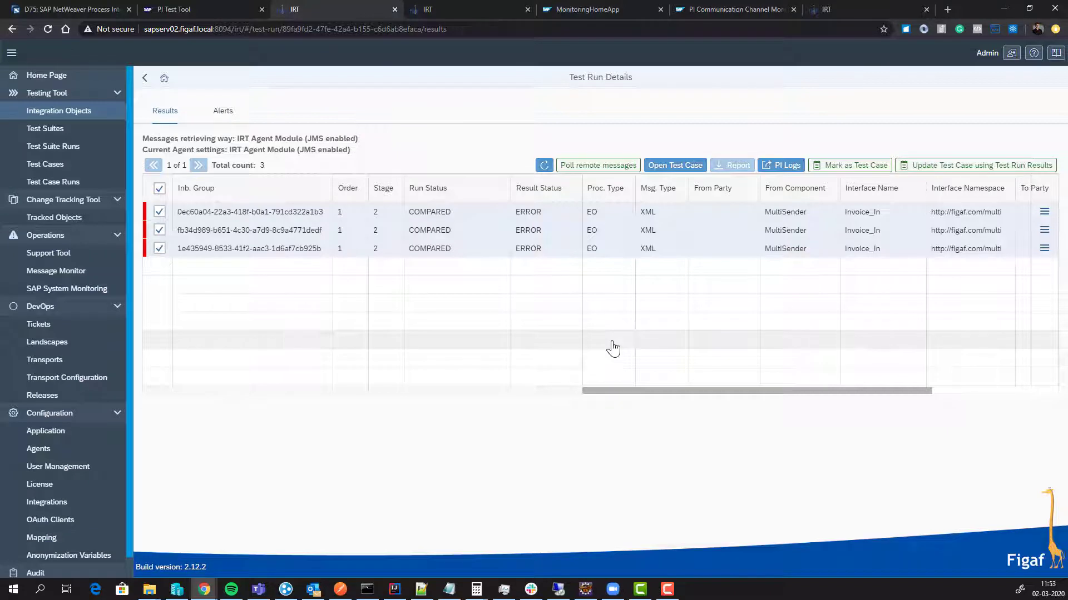
Step: Download the report for the 02/03/2020 11:53 run from the test suite's results history
click(143, 79)
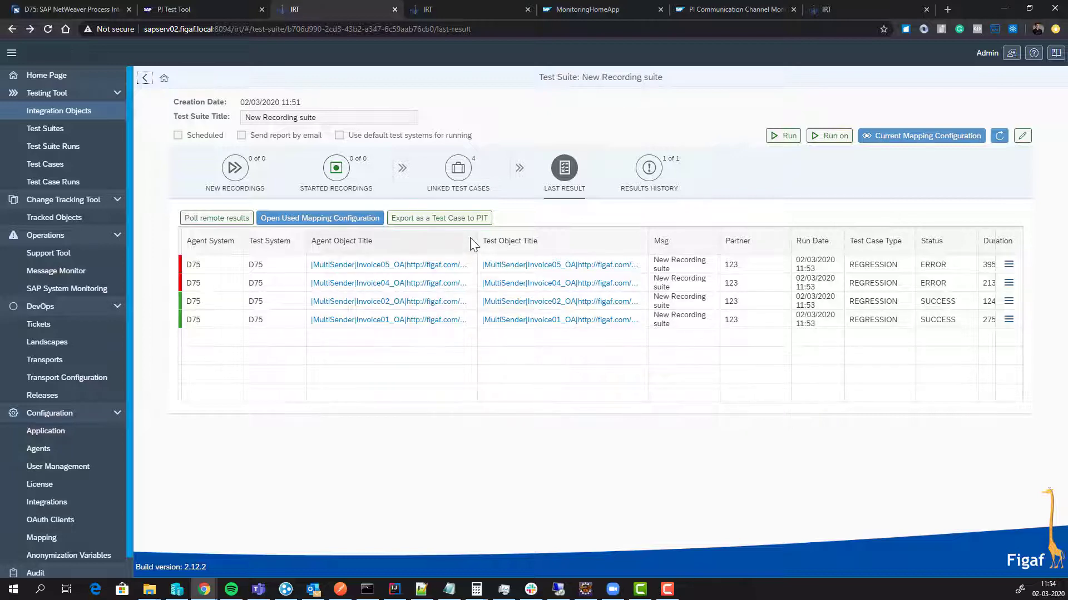
click(645, 177)
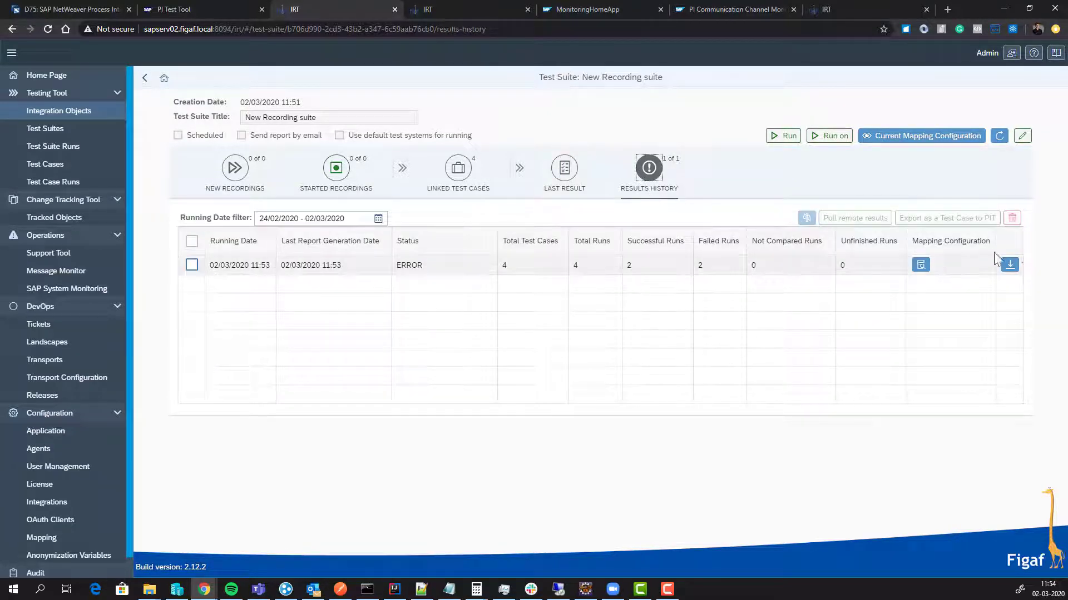
click(1009, 265)
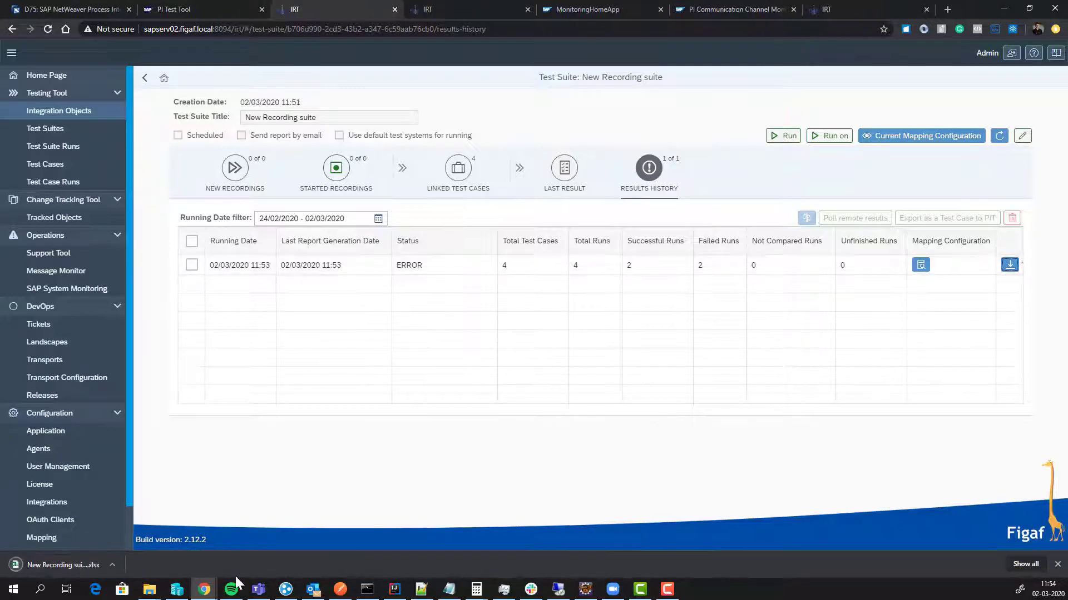
Step: Open the downloaded test run report in Excel, review its processed failed messages and close it
click(79, 565)
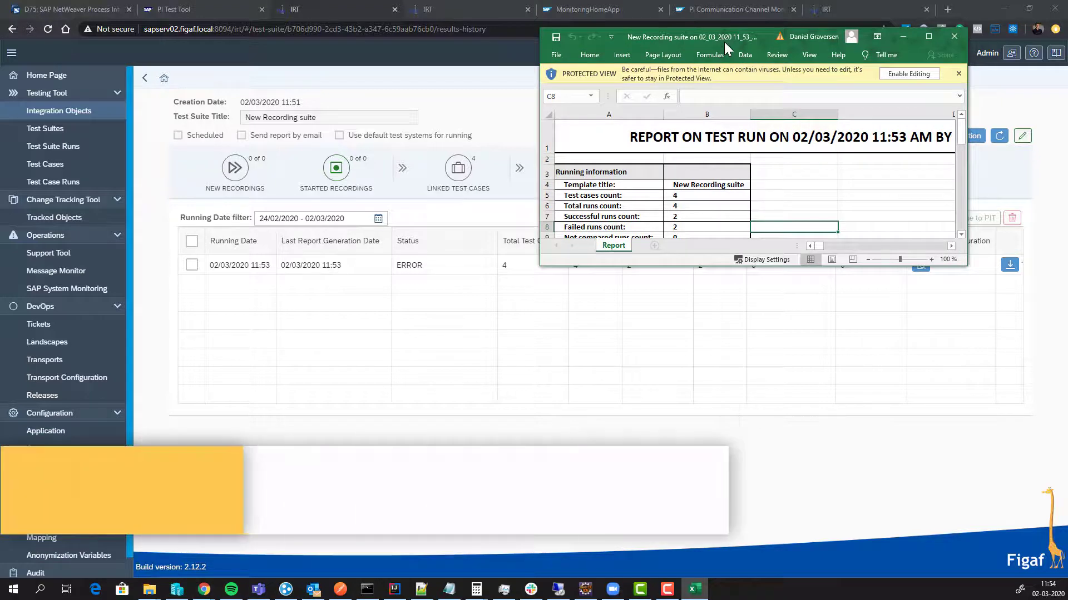
double_click(723, 42)
drag(133, 333, 183, 439)
drag(833, 560, 563, 577)
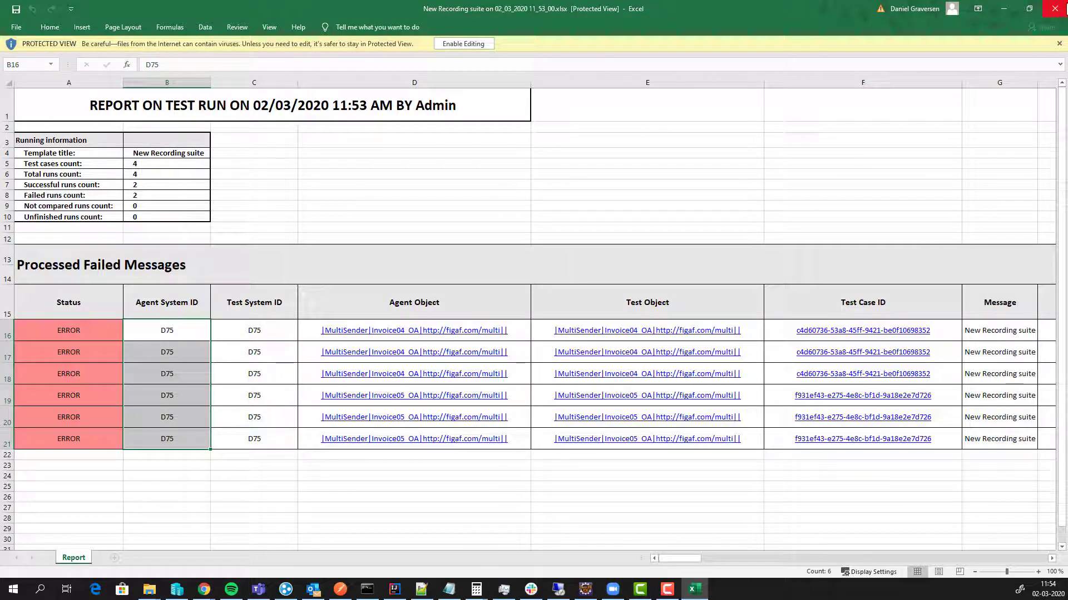
click(1057, 11)
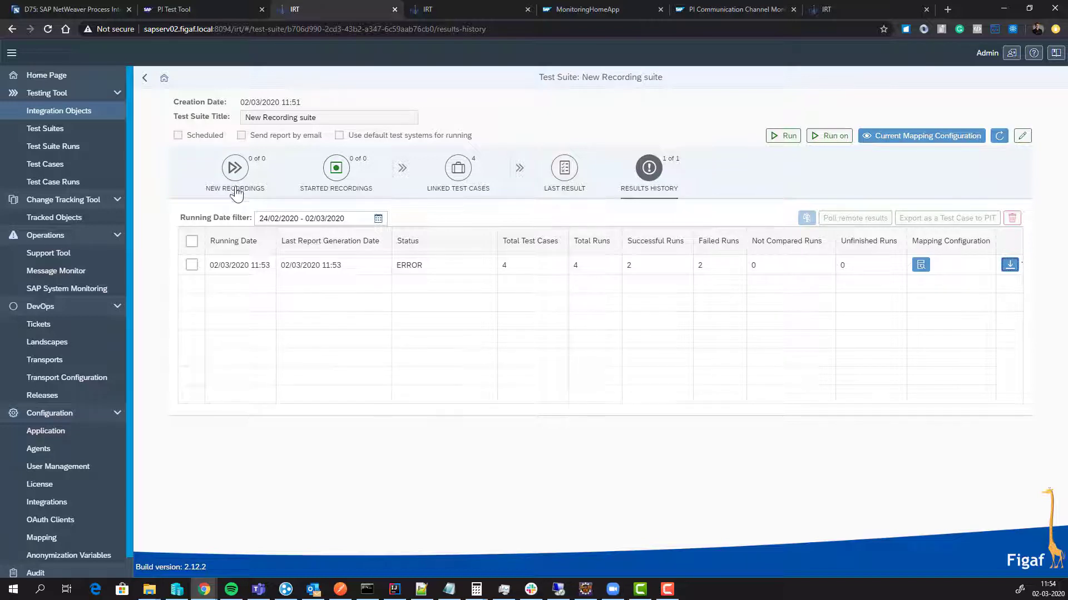
Step: Examine the differences for the first EDIFACT message in the latest INVOIC.INVOIC02 test run on DPO
key(ctrl+w)
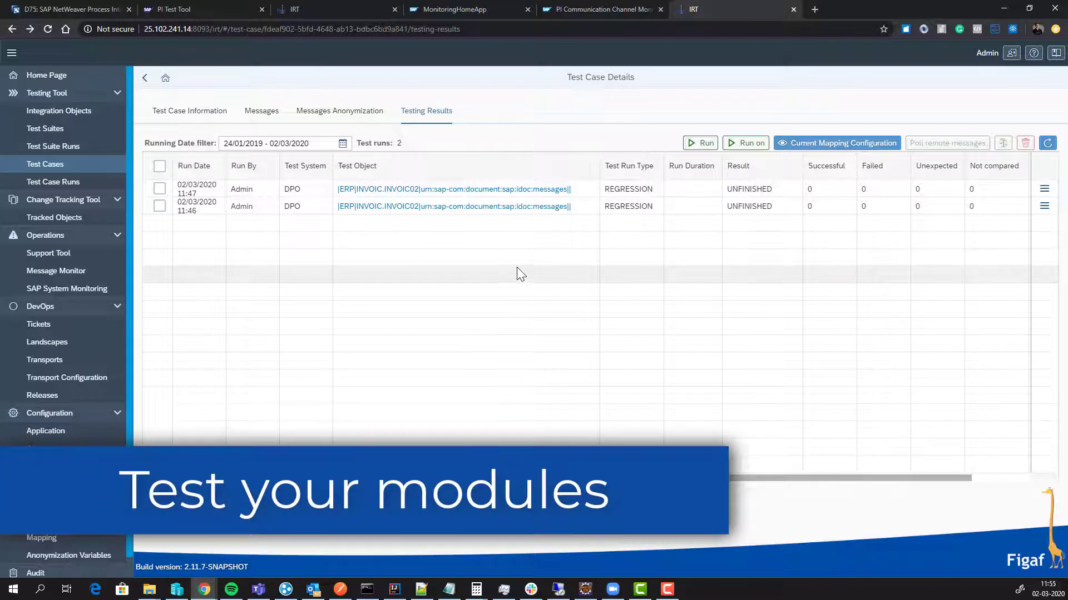
click(1052, 190)
click(986, 182)
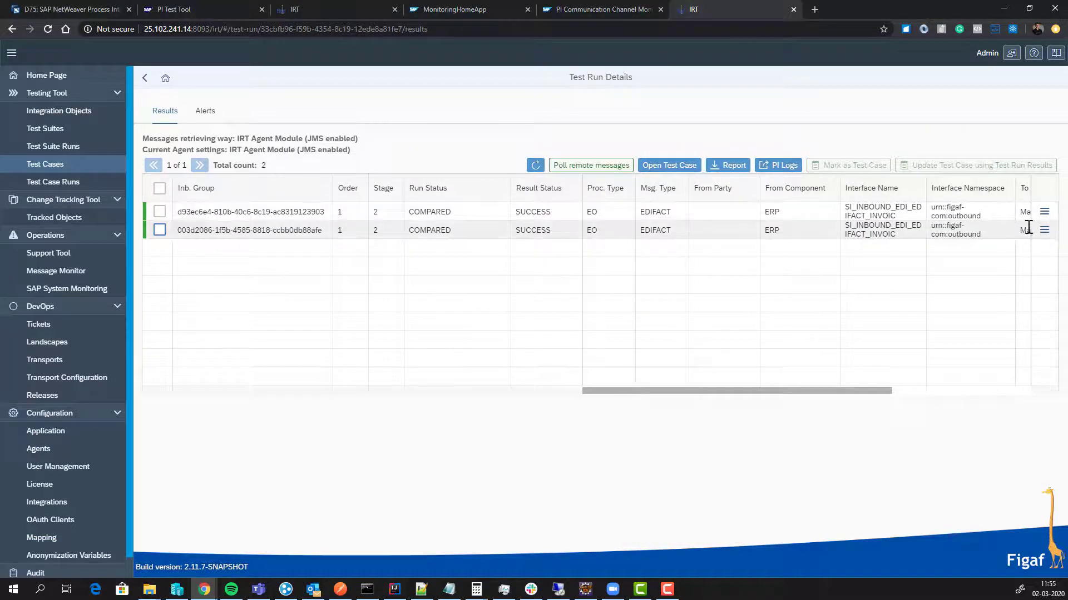
click(1044, 211)
click(934, 219)
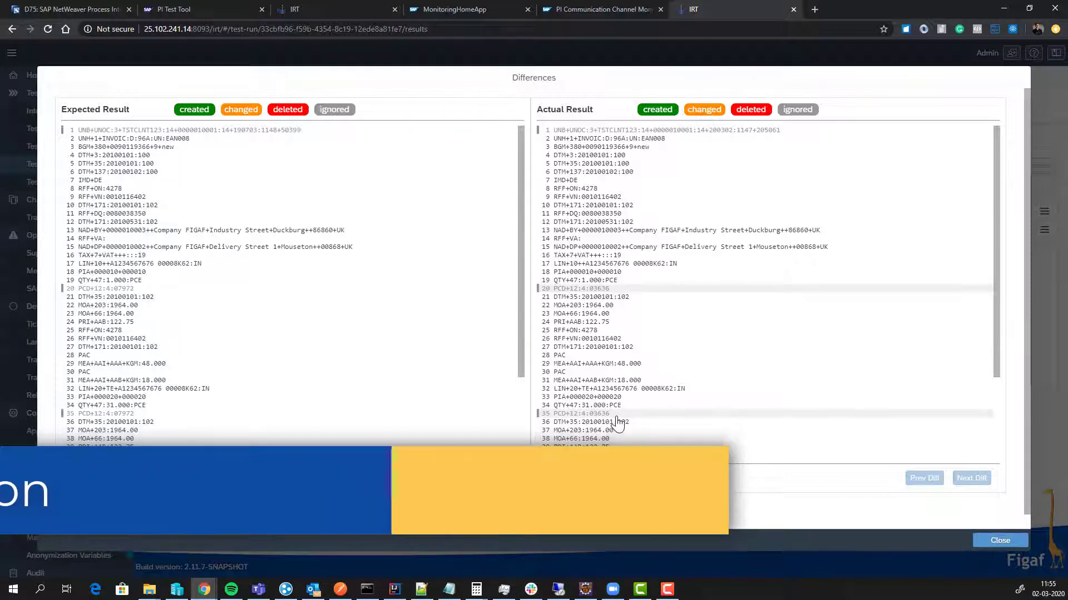
Step: Add the quantity segment to the ignore list with the expression QTY+47 and close the differences
click(584, 404)
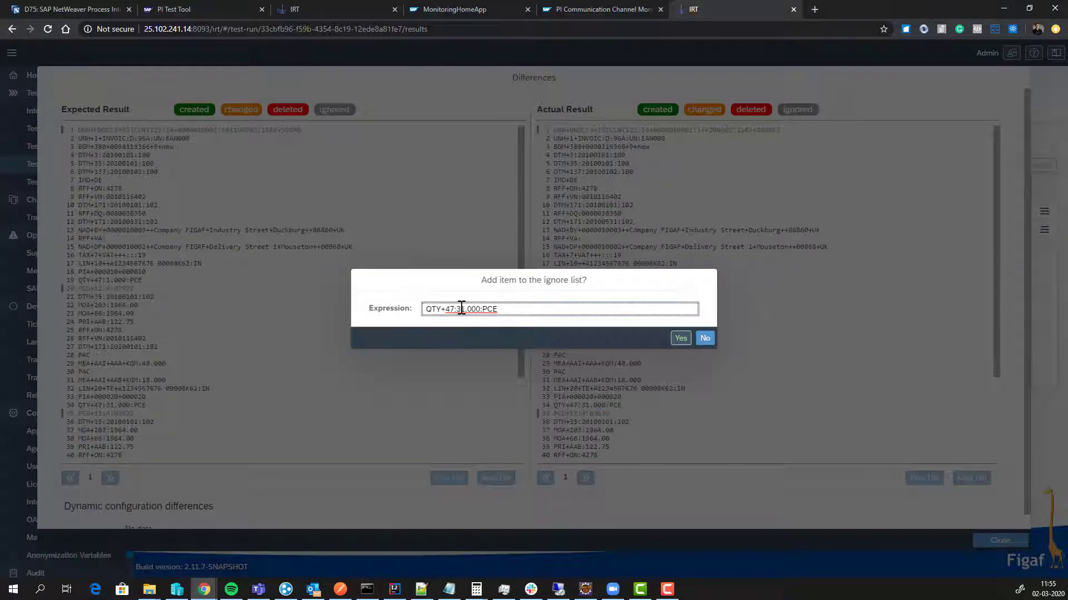
drag(466, 310, 659, 305)
key(BackSpace)
key(BackSpace)
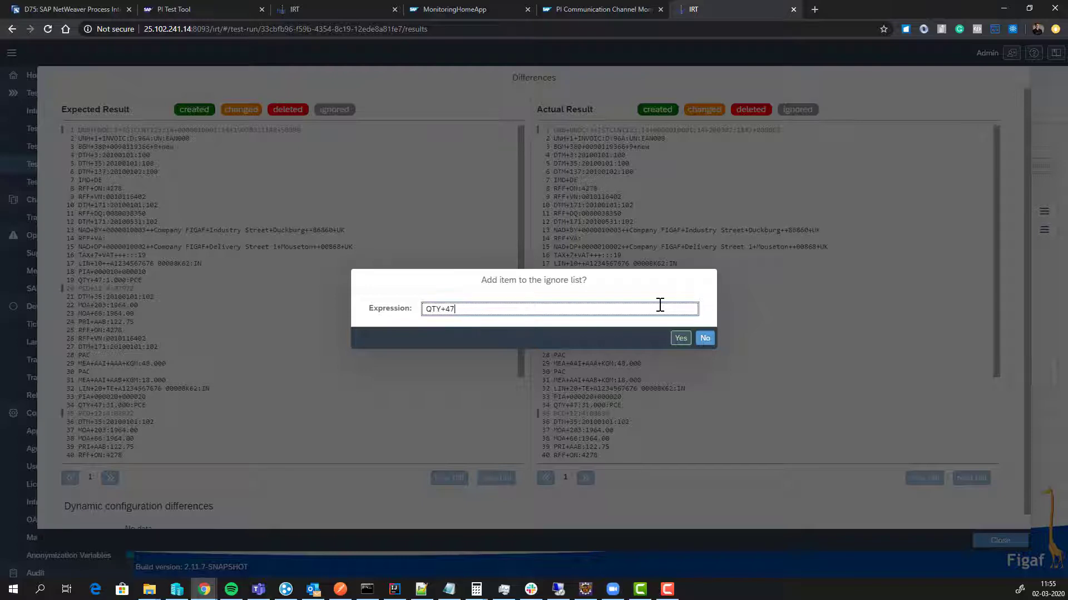
click(679, 338)
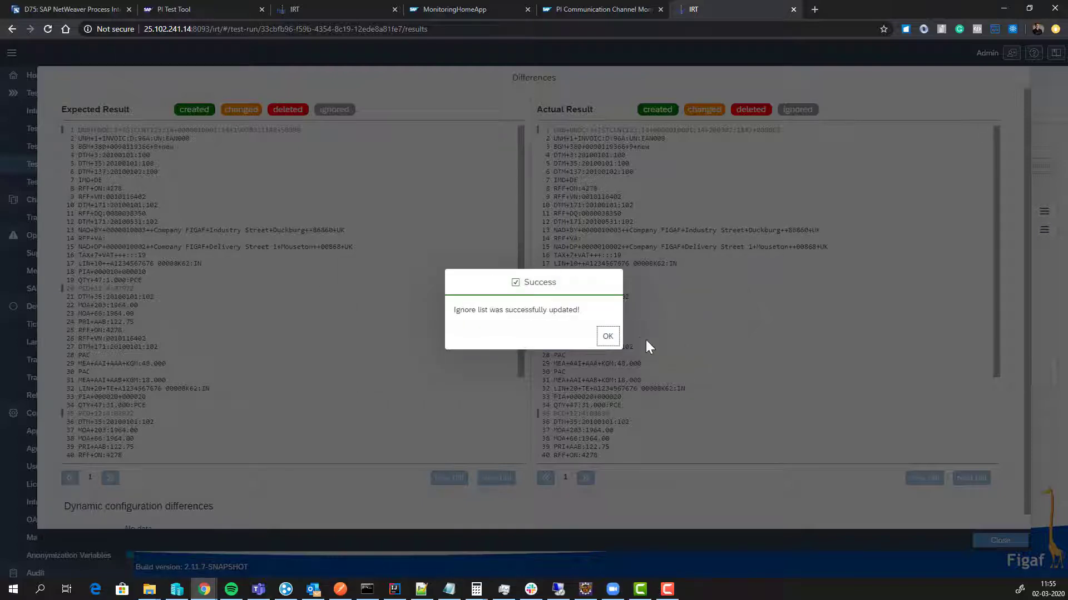
click(607, 336)
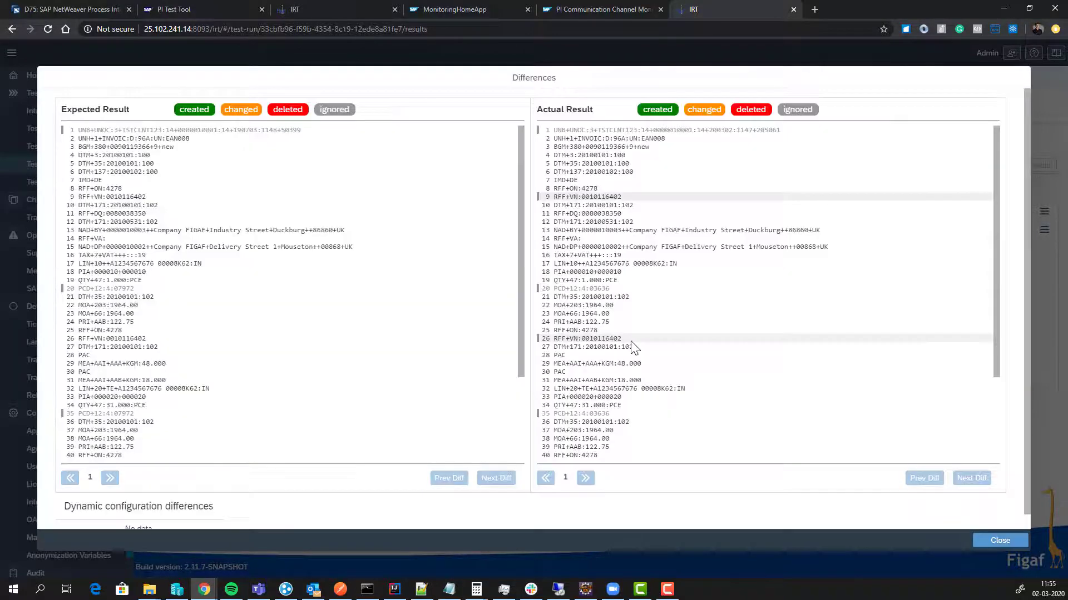
click(998, 541)
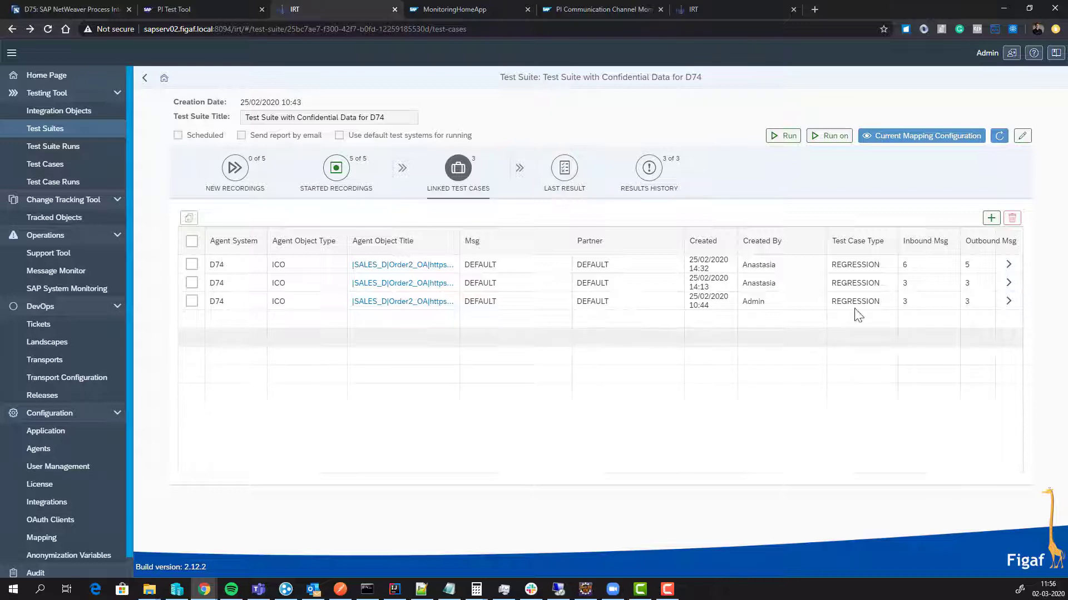
Step: Examine the payload of the first inbound message in the first linked test case of Test Suite with Confidential Data for D74
click(1005, 264)
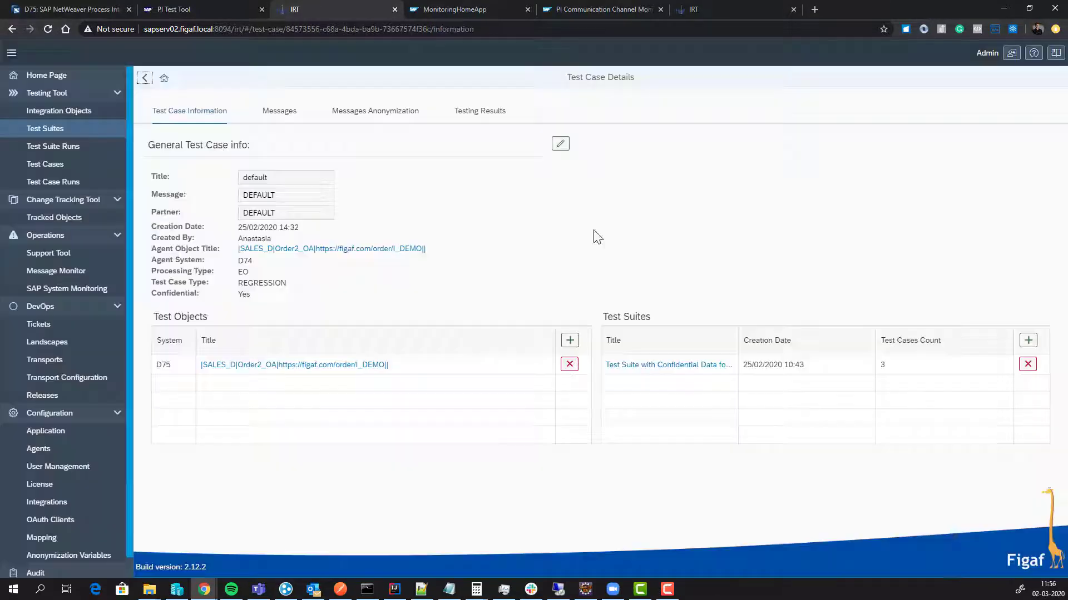
click(282, 117)
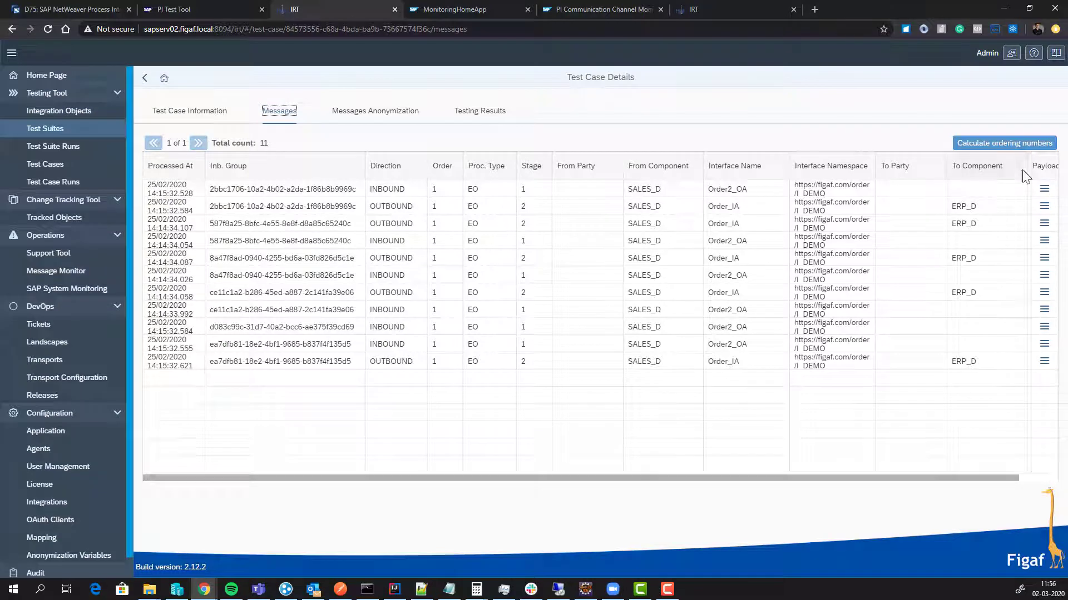
click(1043, 190)
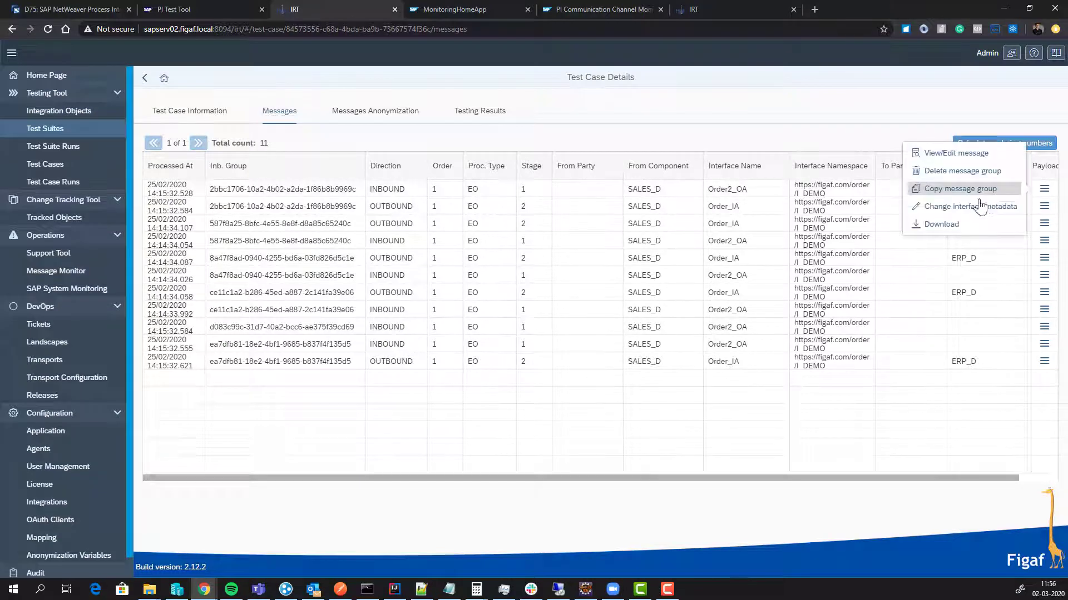
click(967, 158)
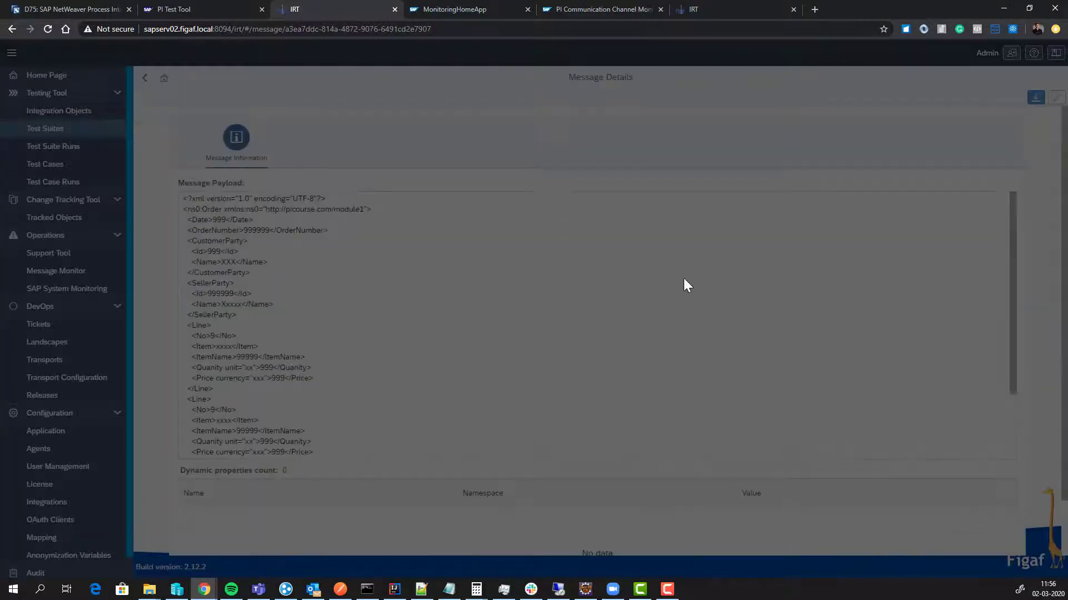
scroll(239, 406, down, 3)
scroll(247, 406, down, 1)
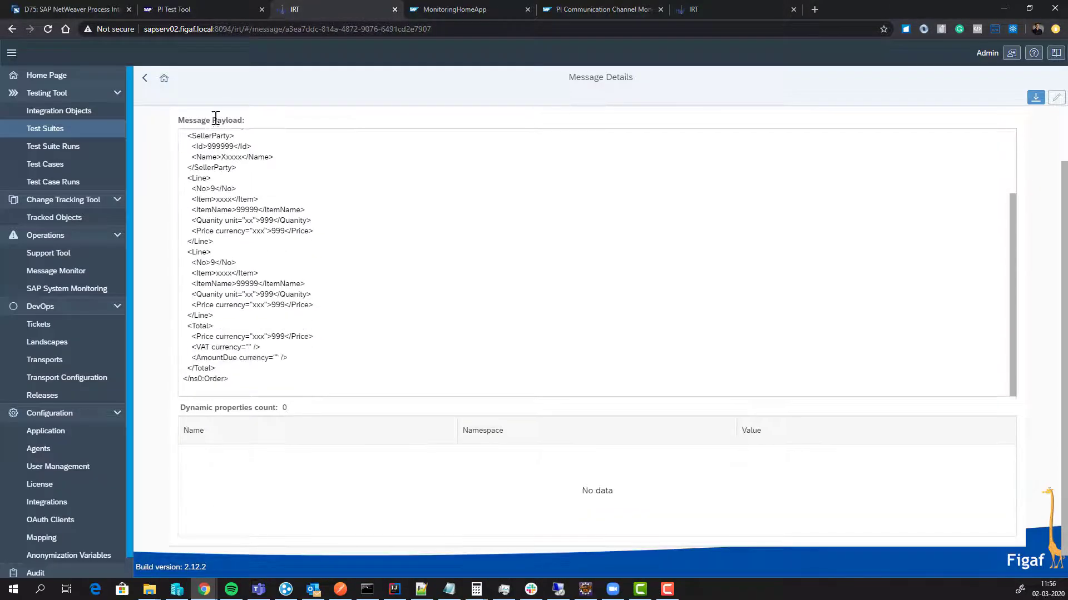
click(146, 81)
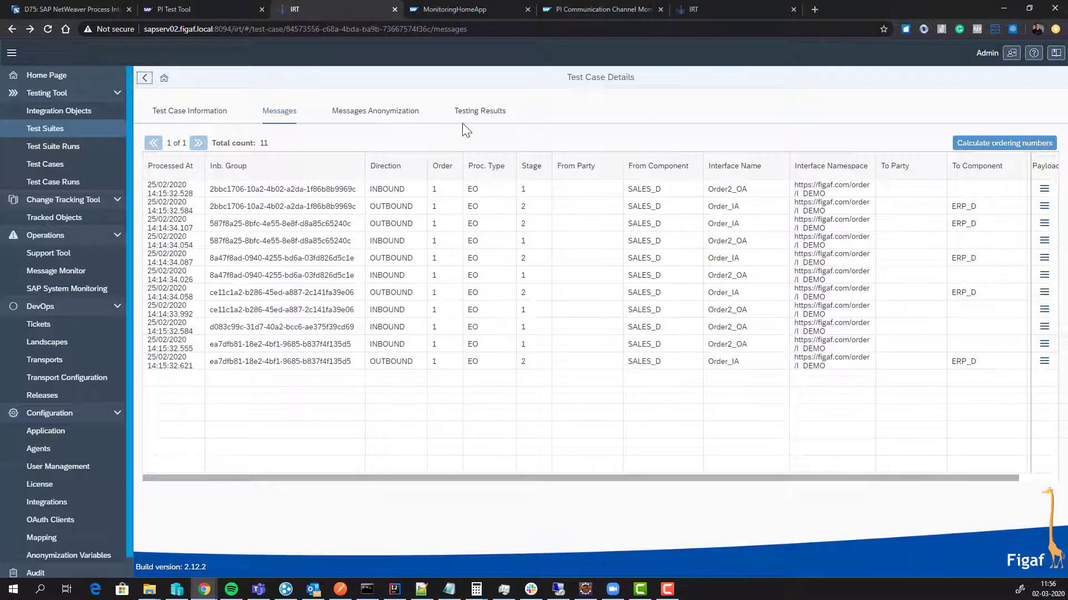
Step: Examine the differences for the first message in the confidential test case's latest test run on D75
click(475, 114)
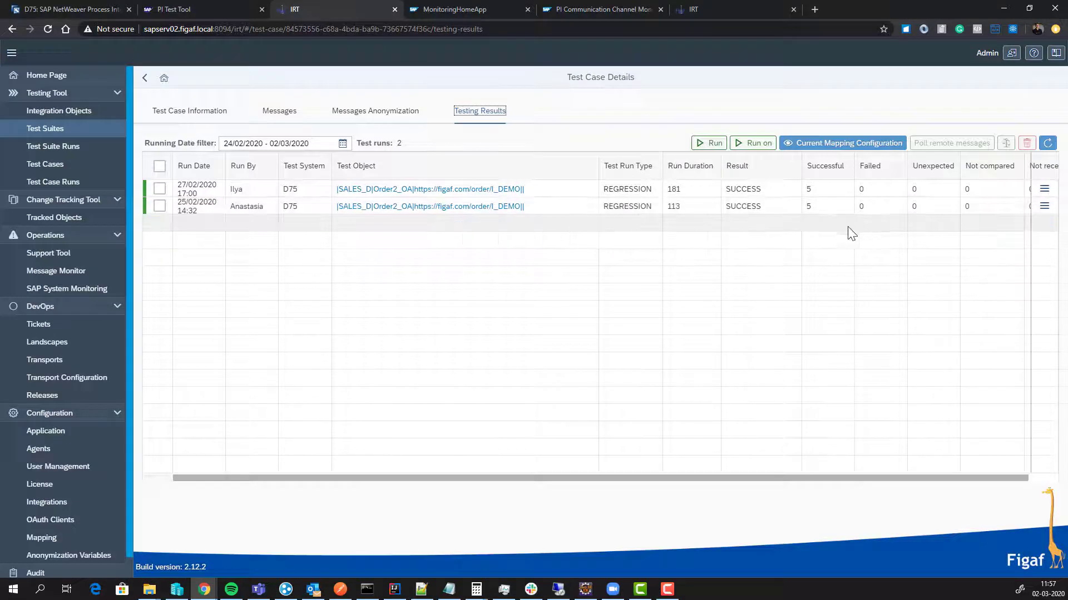
click(1038, 191)
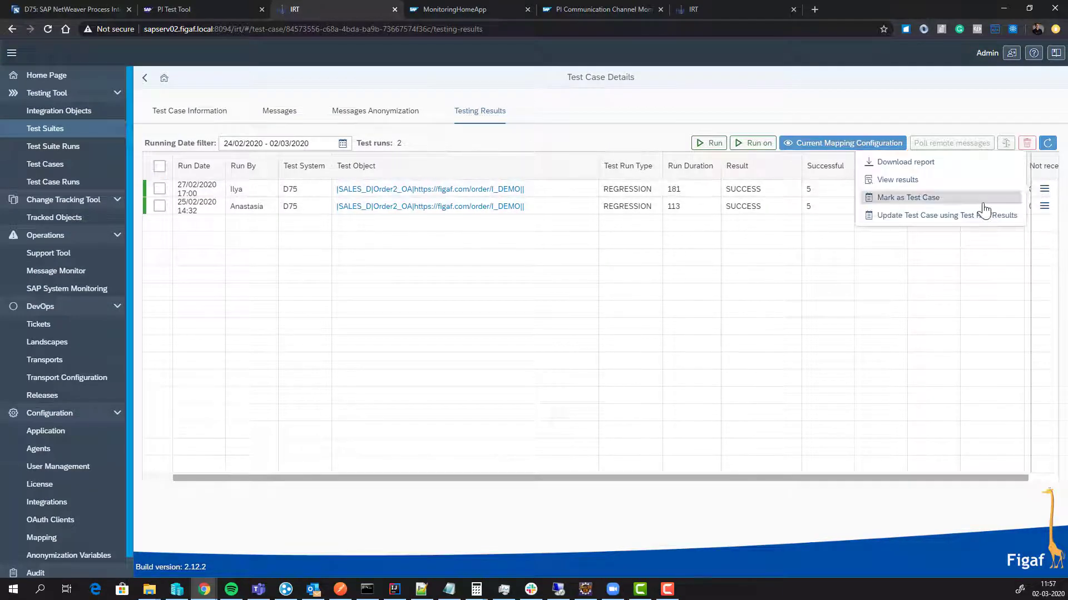
click(940, 183)
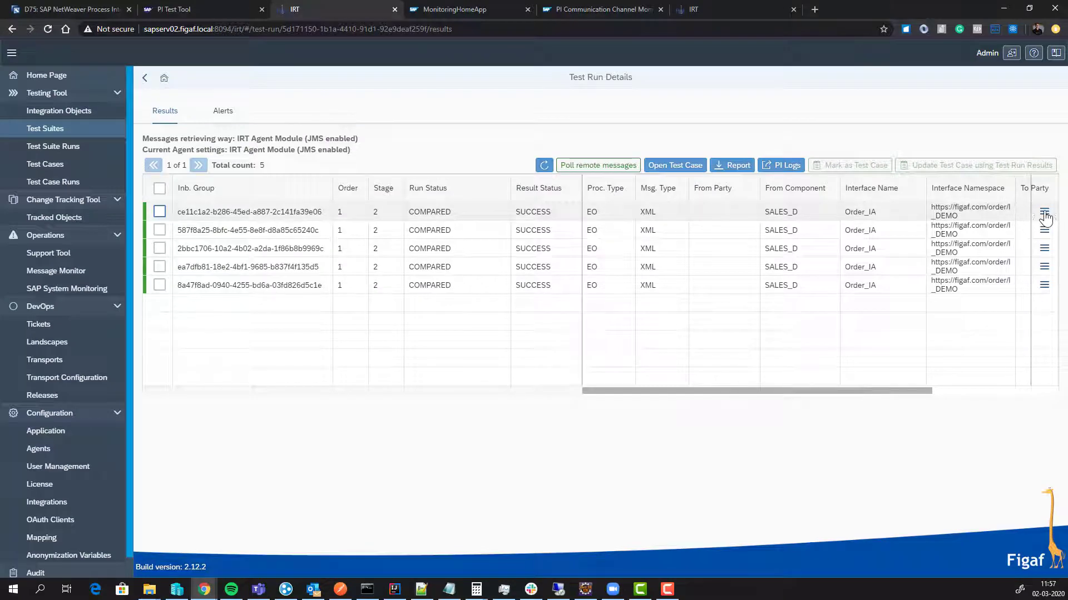
click(1044, 218)
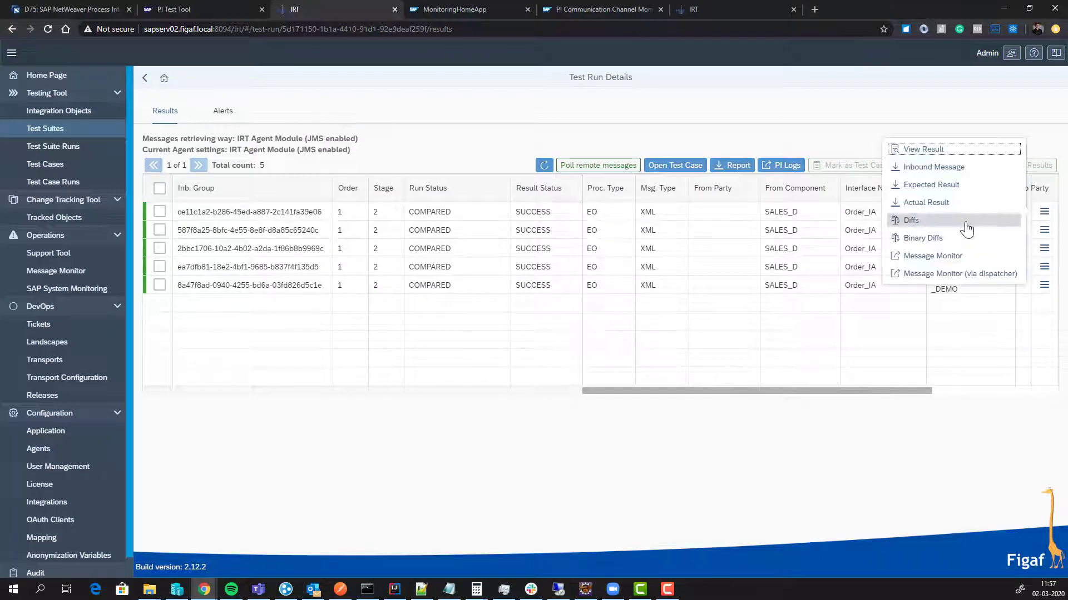
click(960, 220)
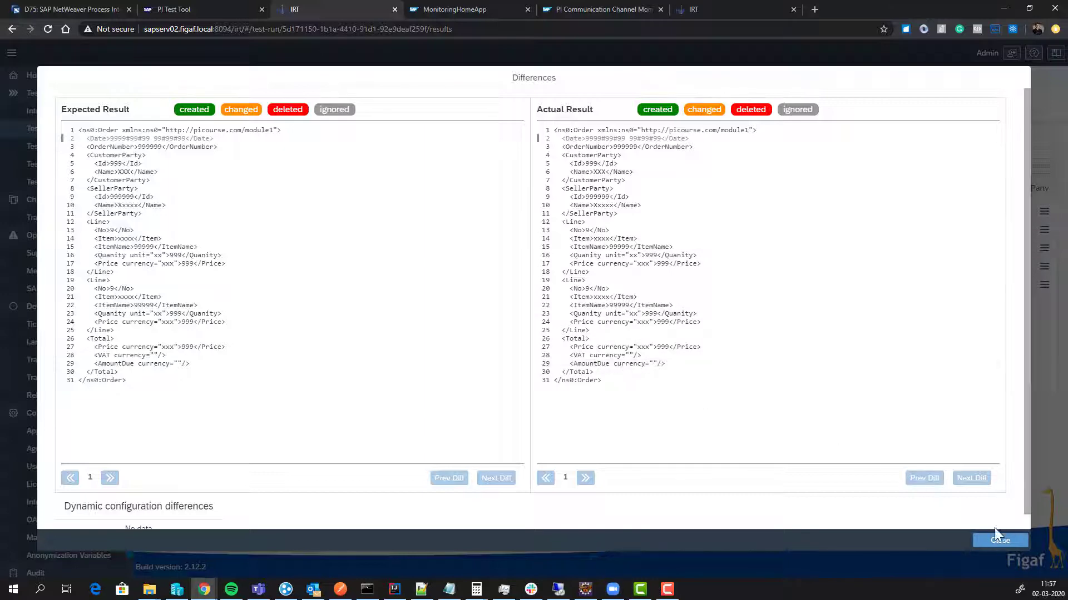
click(993, 543)
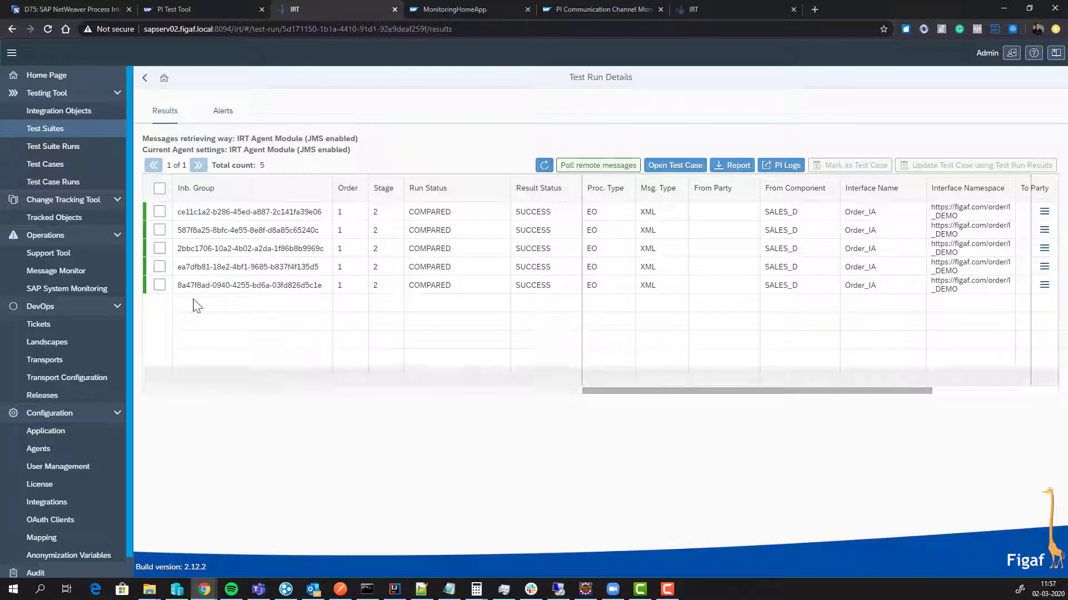
Step: Show the tracked objects of agent D75 and filter them by type ICO
click(78, 220)
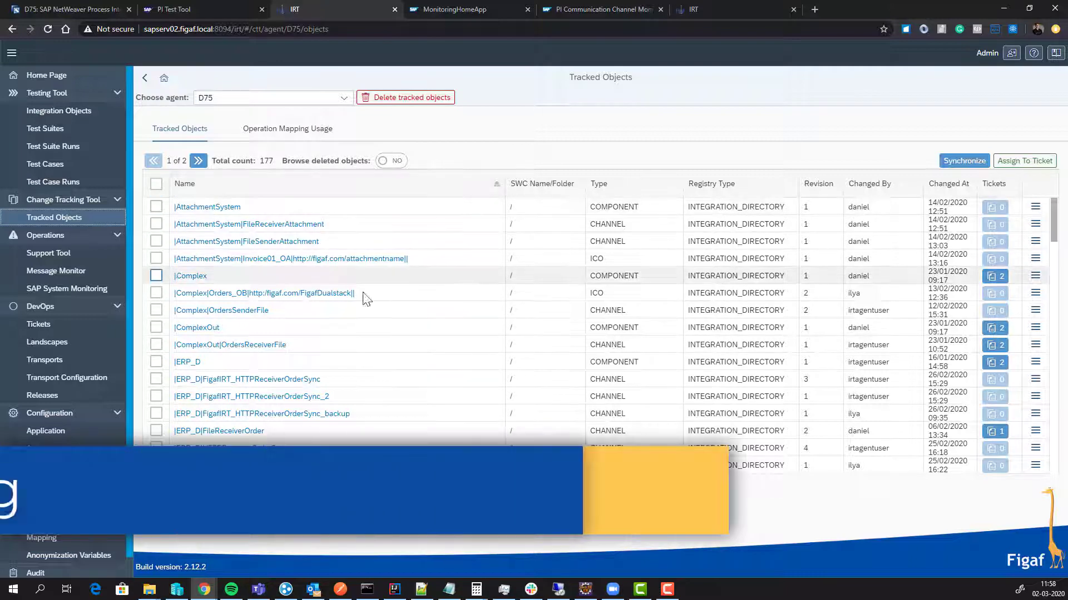
click(598, 186)
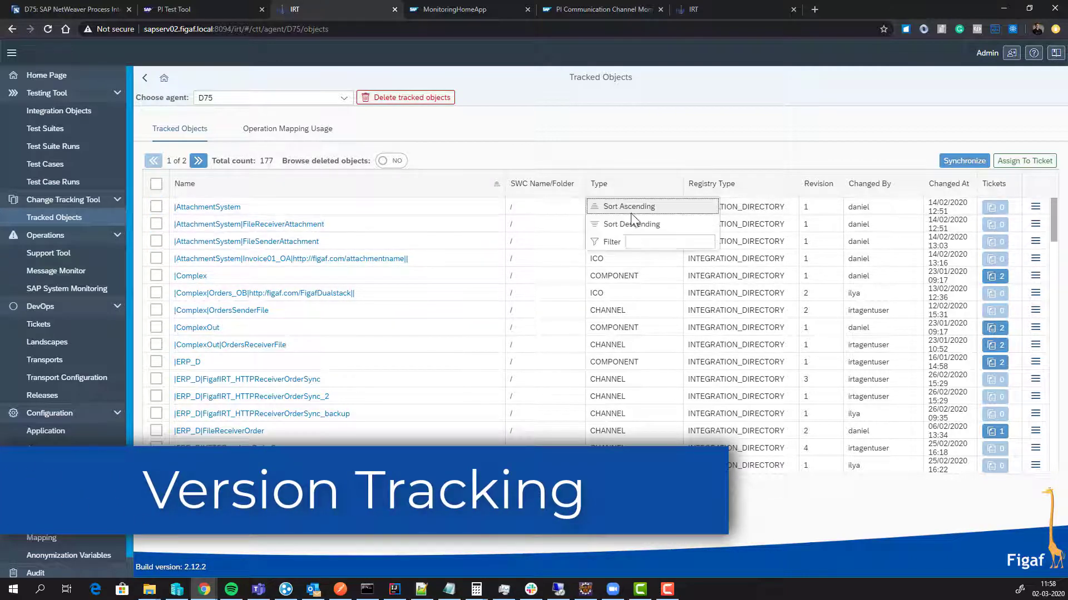
click(641, 241)
text(ICO)
key(Return)
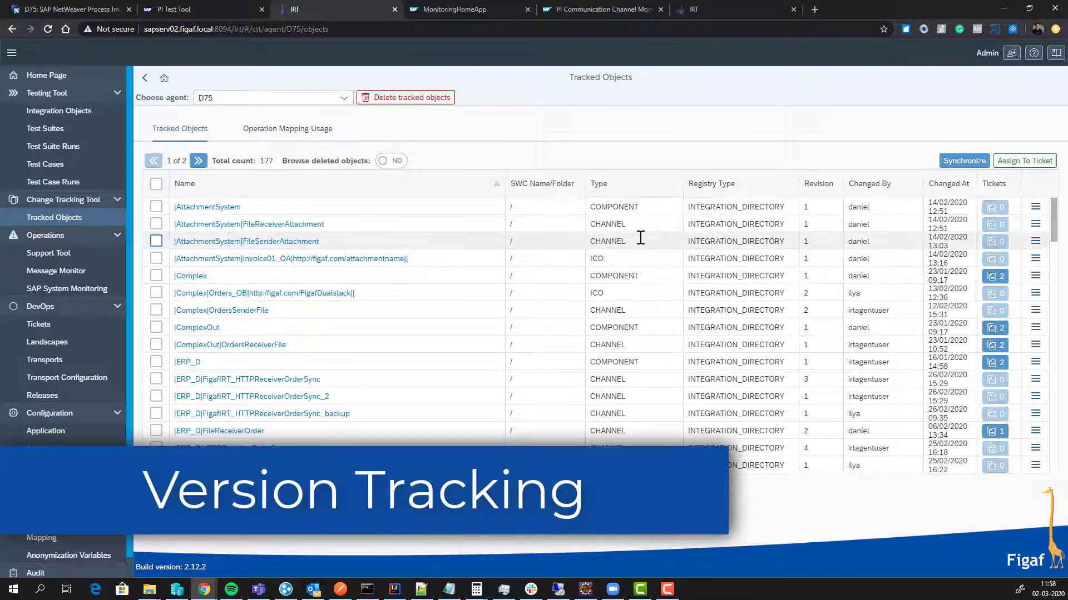
Step: Select the MultiSender ICOs Invoice01_OA, Invoice02_OA, Invoice04_OA and Invoice05_OA and start assigning them to a ticket
click(156, 258)
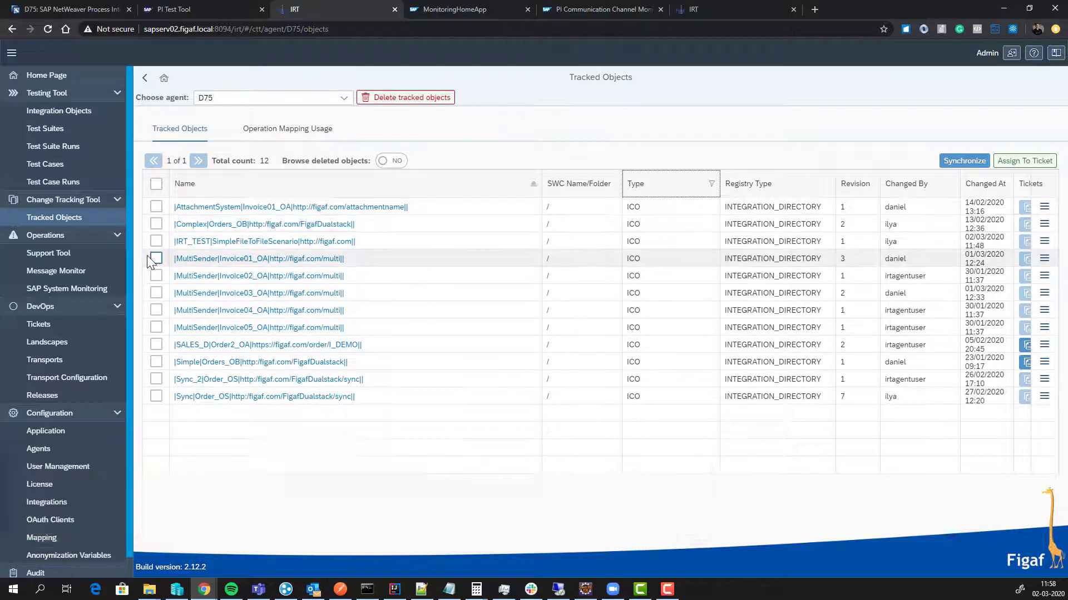
click(156, 276)
click(156, 310)
click(156, 327)
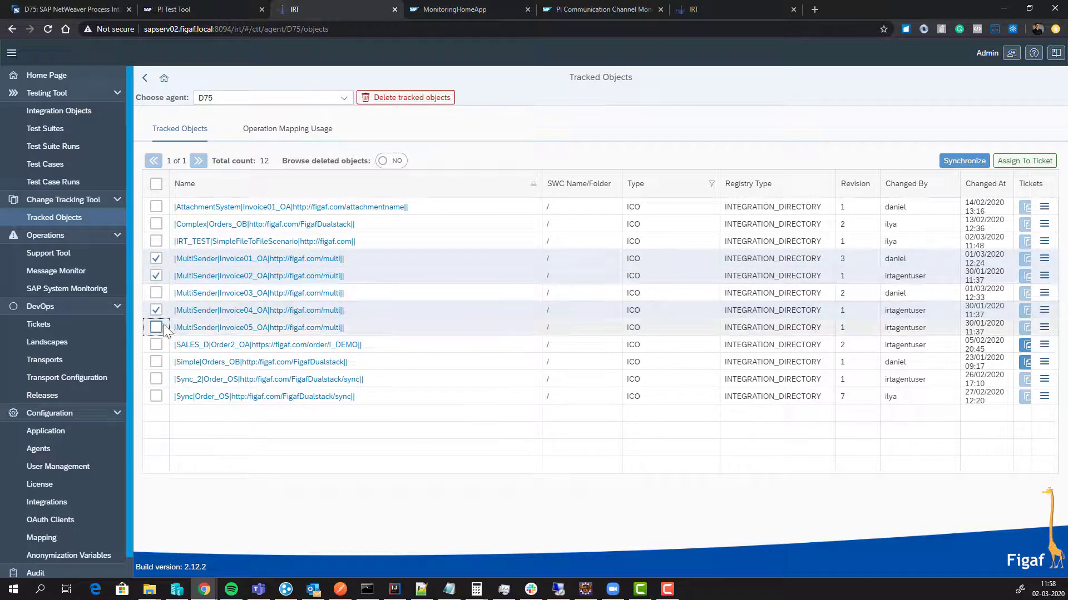
click(1025, 161)
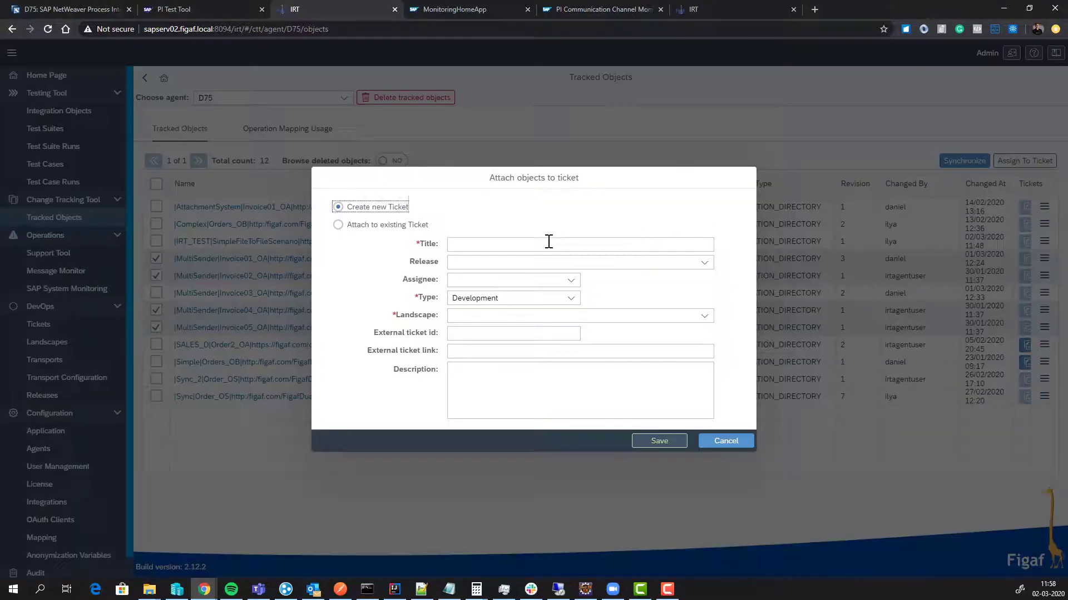
Step: Create the new ticket titled SCR12345 with landscape SAP PI75, external ticket ID JIRA-123 and description ewagew
click(546, 243)
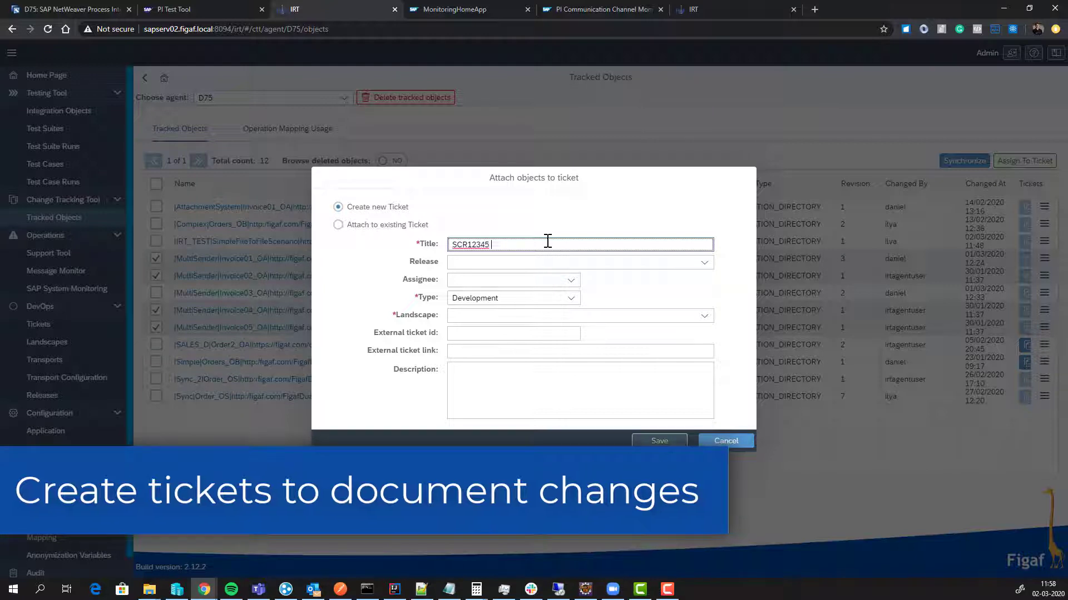
key(Tab)
key(Tab)
key(Tab)
key(Tab)
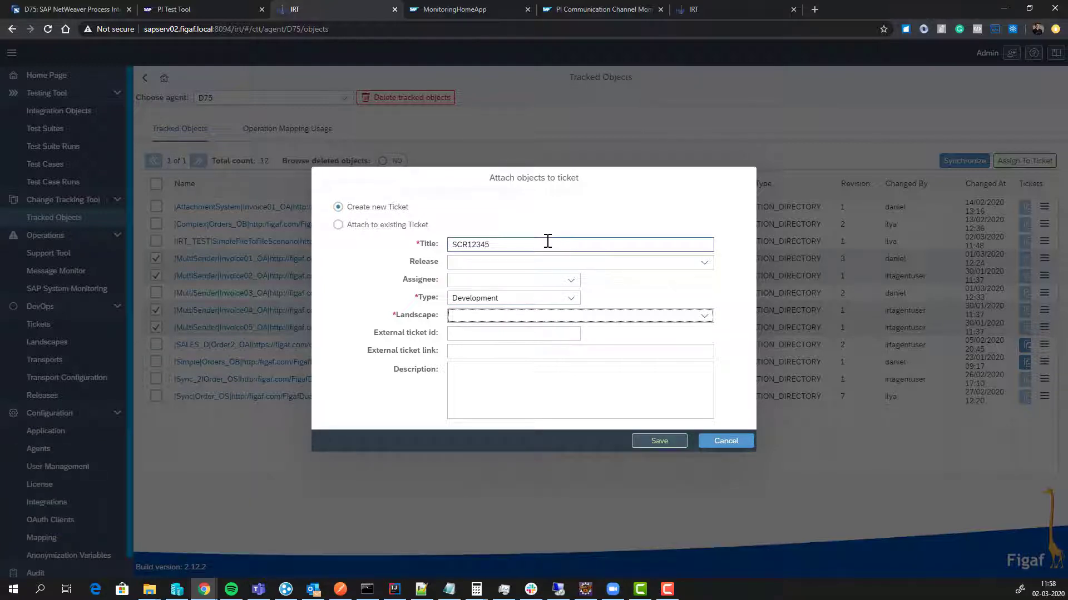
click(704, 316)
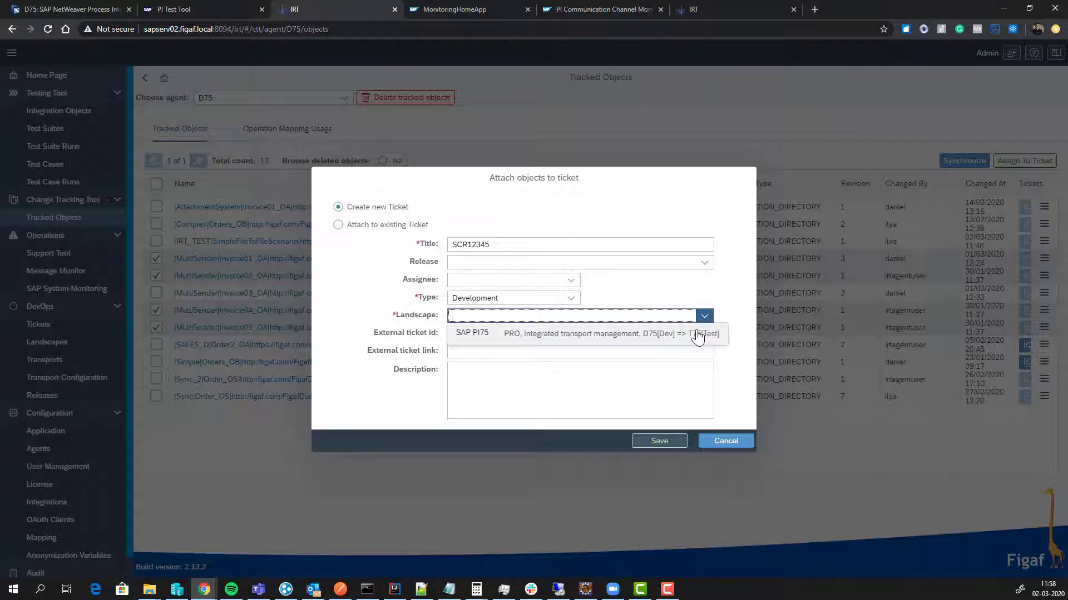
click(697, 335)
click(505, 334)
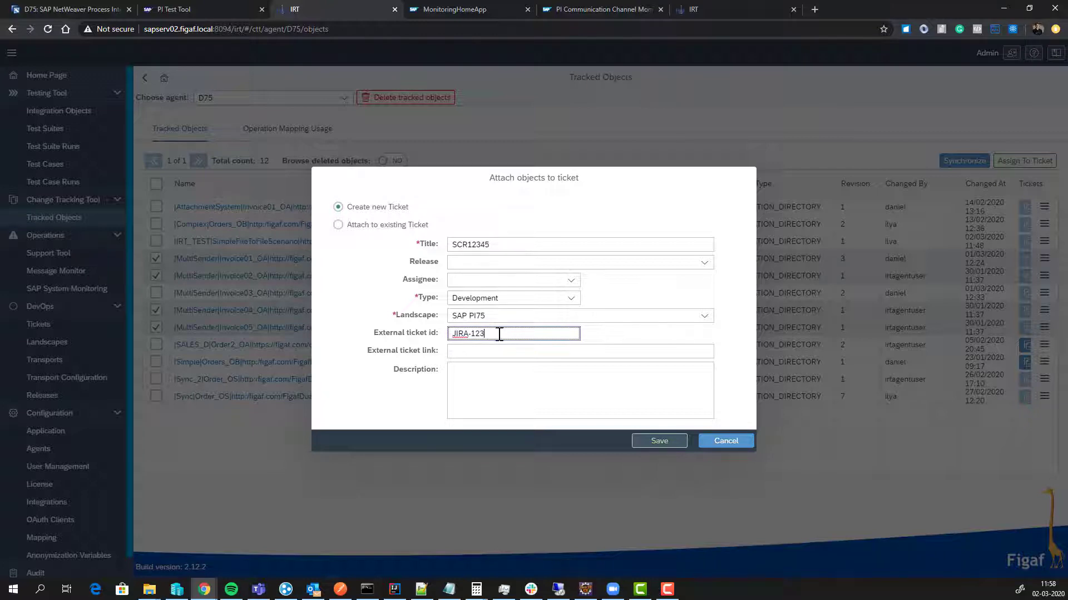
click(485, 377)
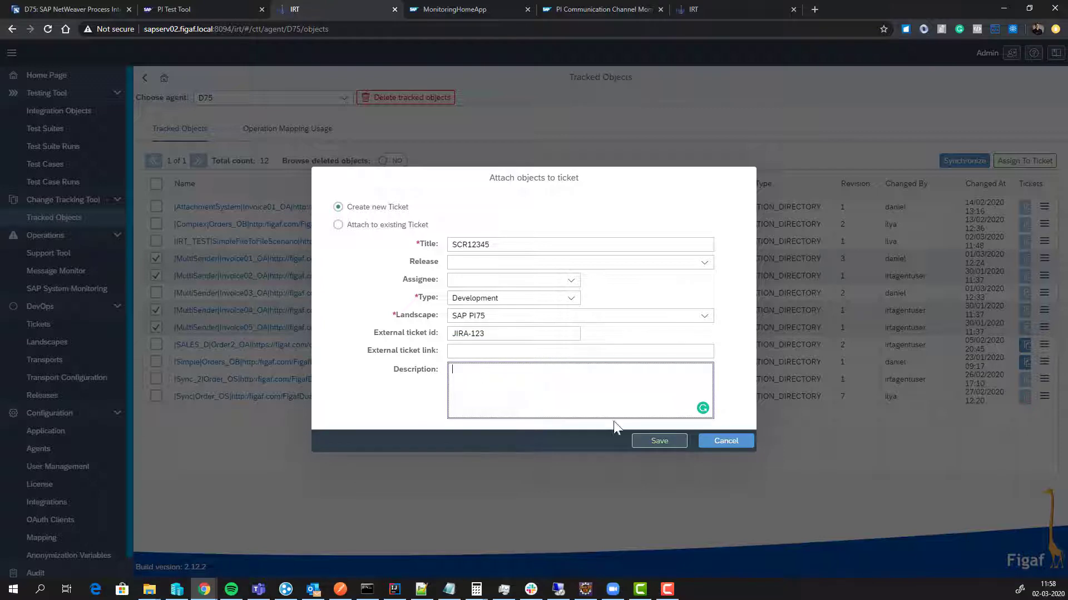
click(645, 442)
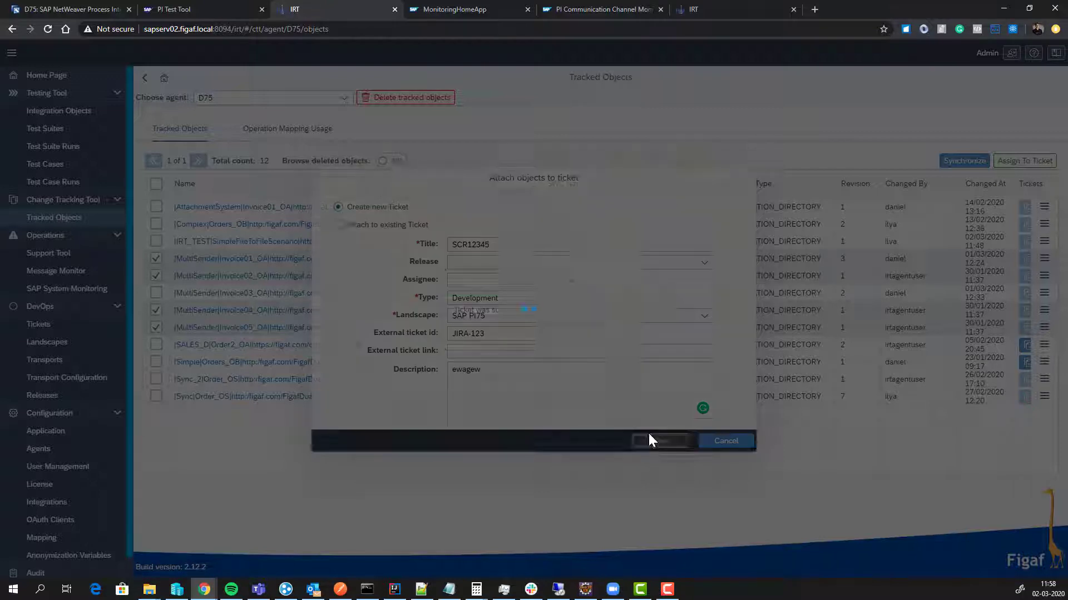
click(607, 336)
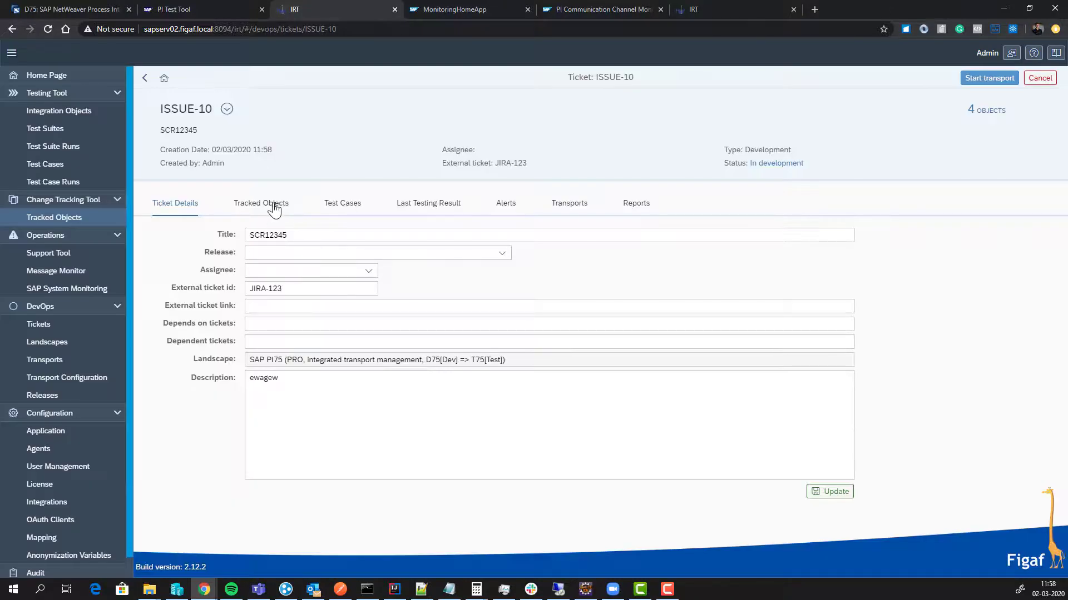
Step: Attach all dependent objects of the ticket's four tracked MultiSender ICOs to the ticket
click(274, 206)
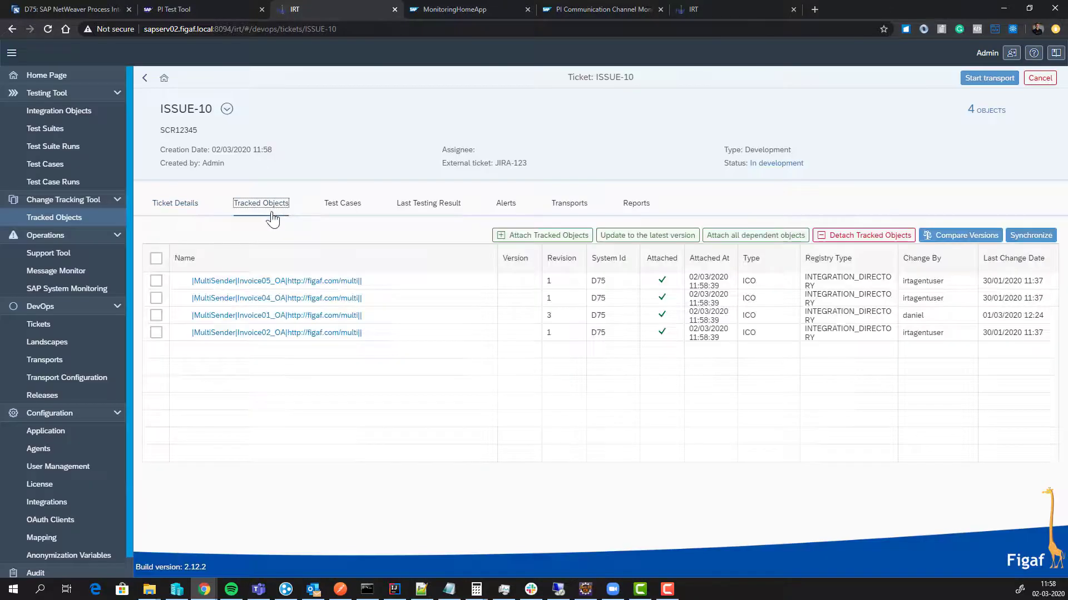
click(156, 259)
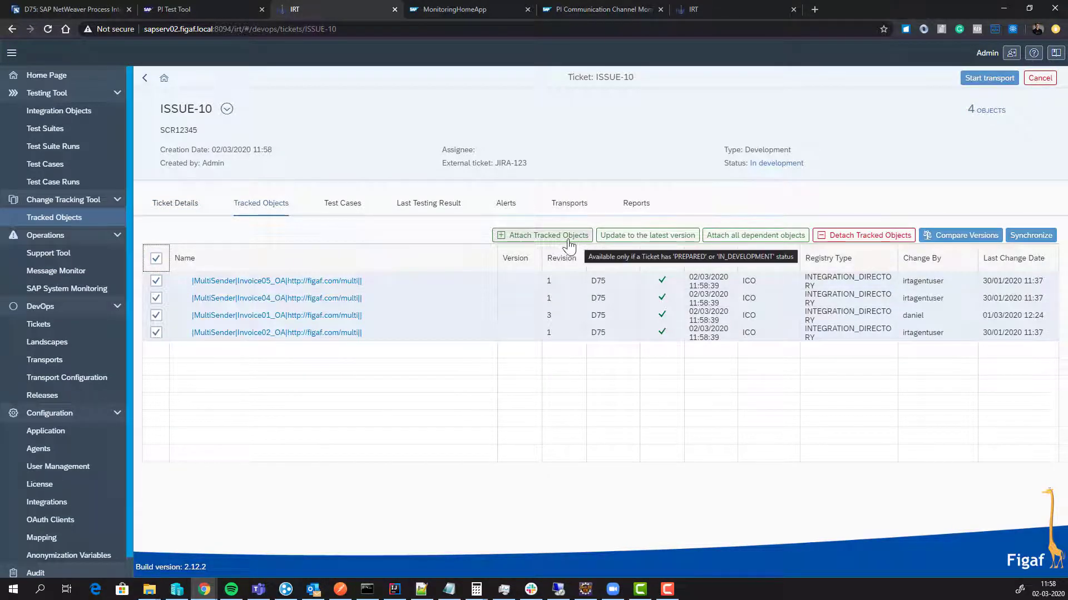
click(746, 236)
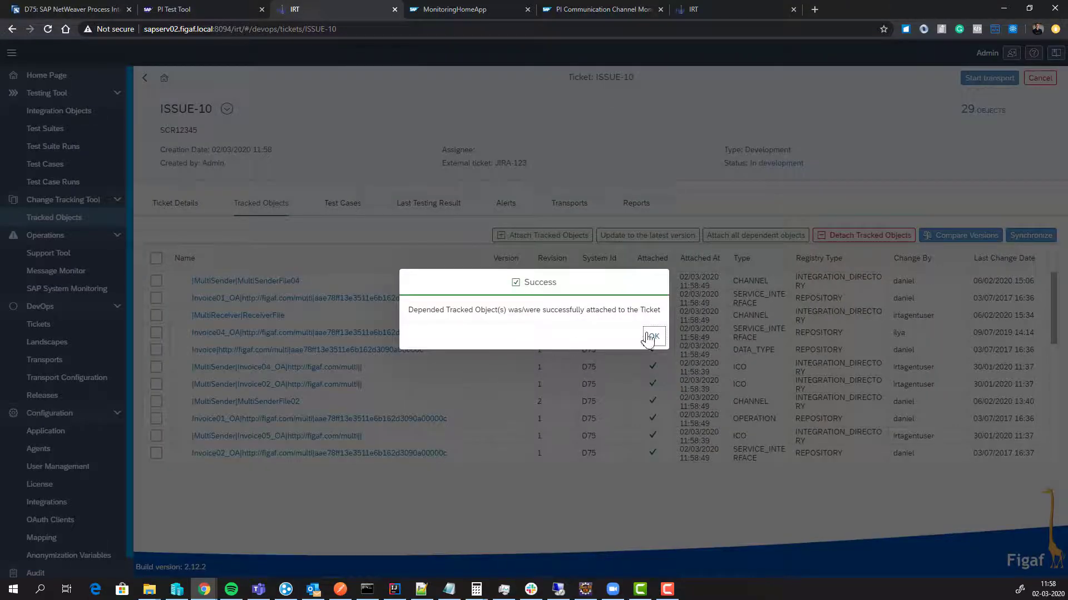
click(650, 335)
Step: Look up the related test cases and assign all those recommended for adding to the ticket
click(343, 204)
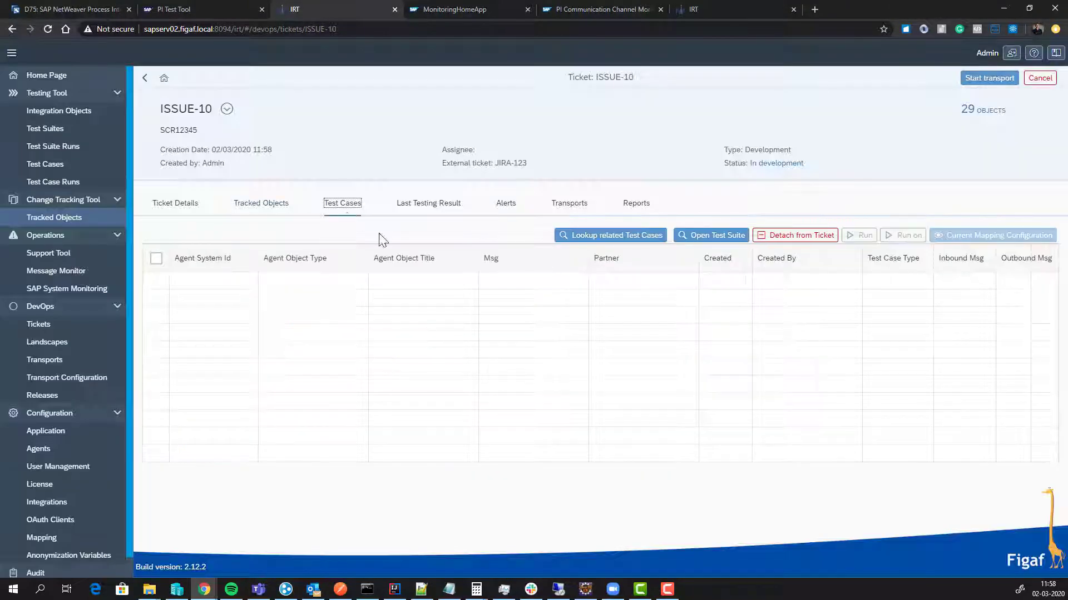
click(594, 235)
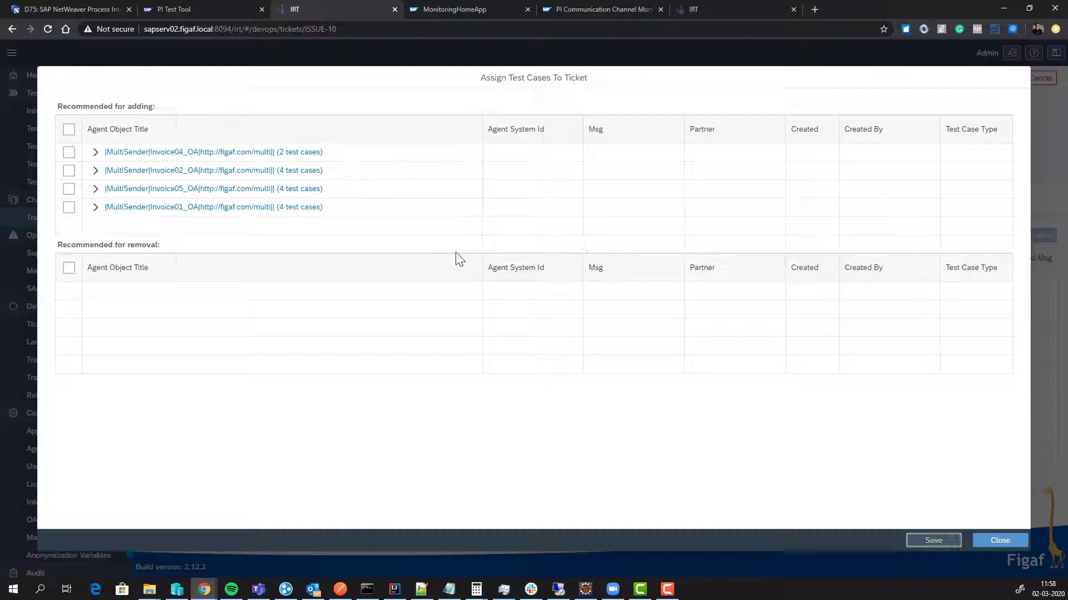
click(94, 151)
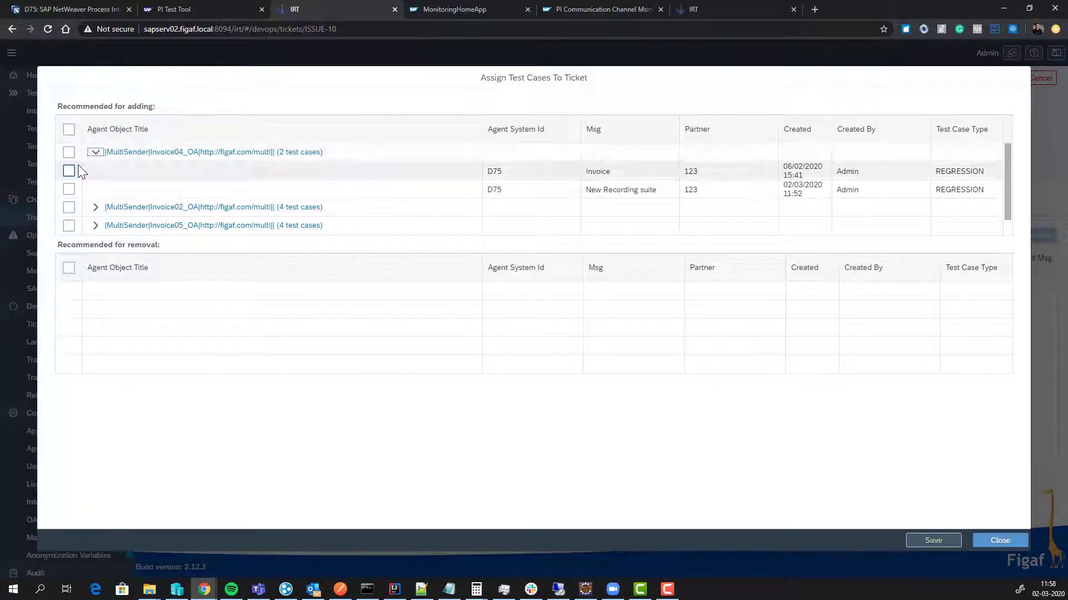
click(68, 129)
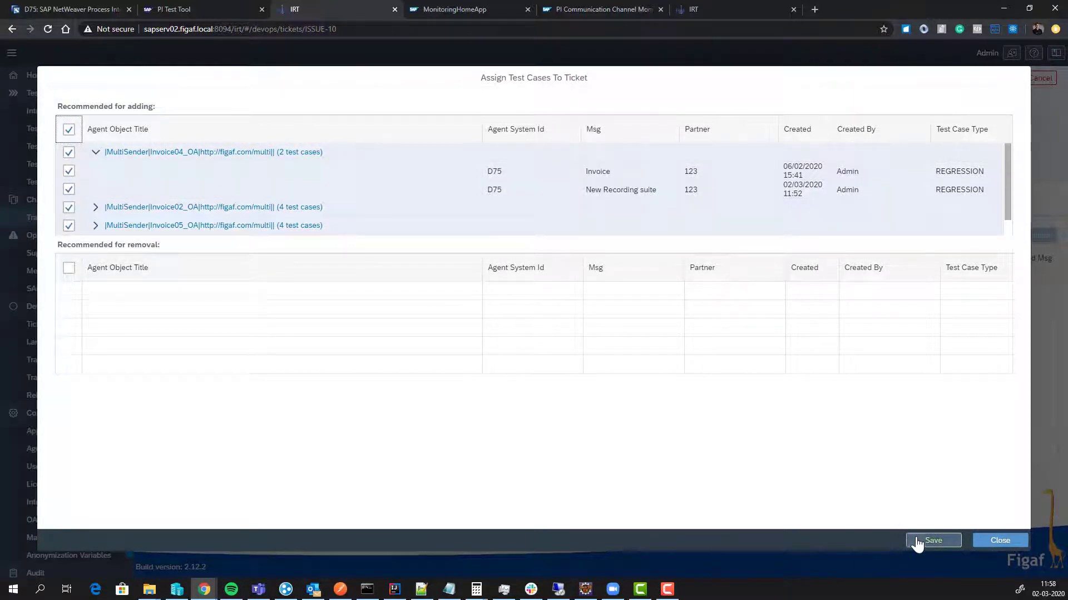
click(917, 542)
click(607, 338)
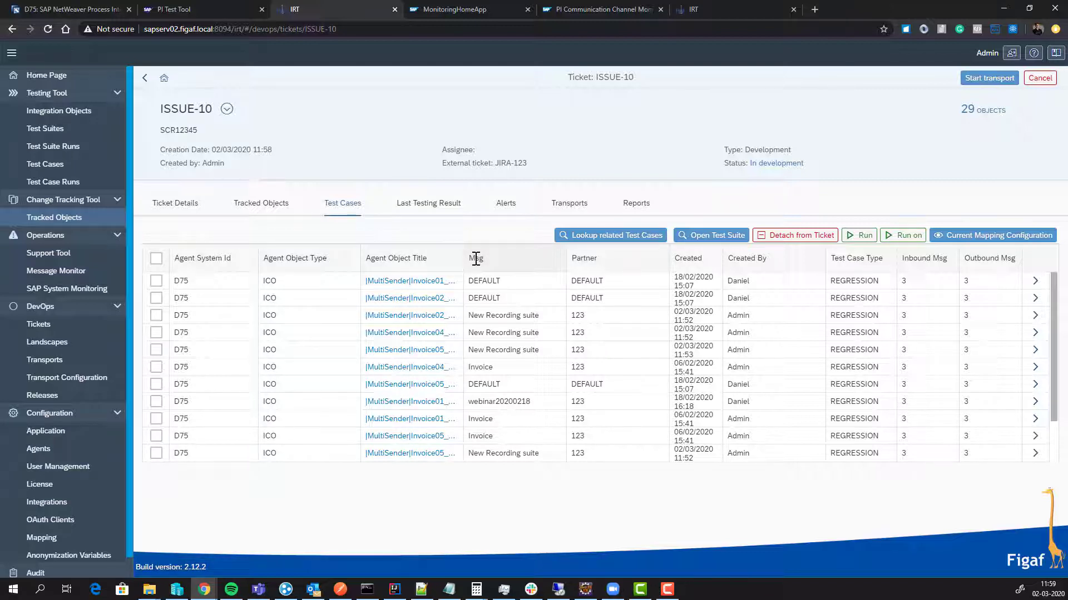
Step: Run the ticket's test cases on test system D75
click(916, 240)
click(489, 149)
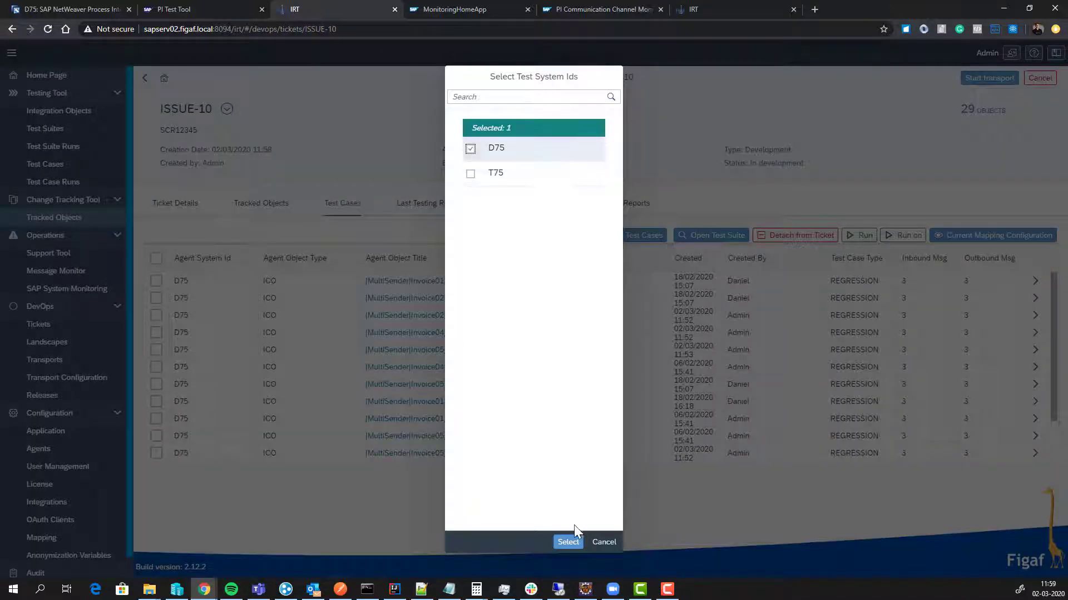
click(571, 542)
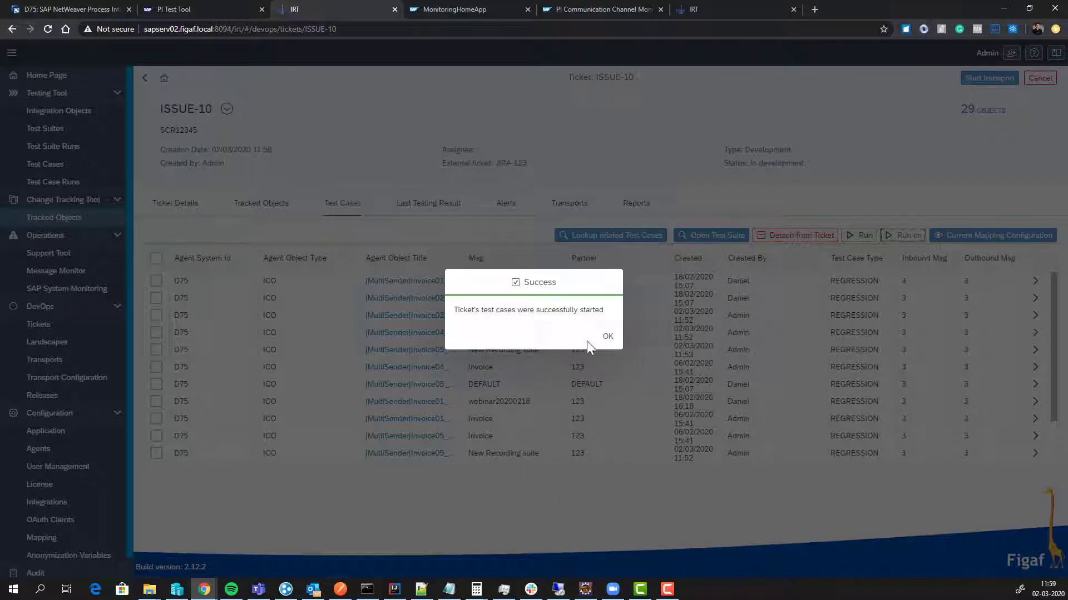
click(605, 336)
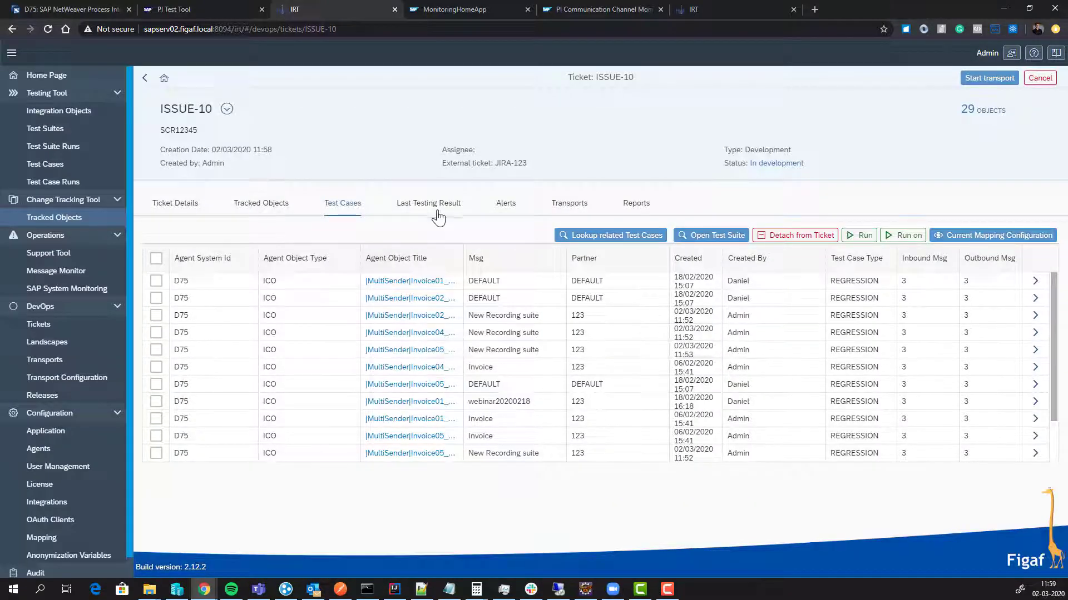
Step: Examine the results of the first test run in the ticket's last testing result and return to the ticket
click(435, 205)
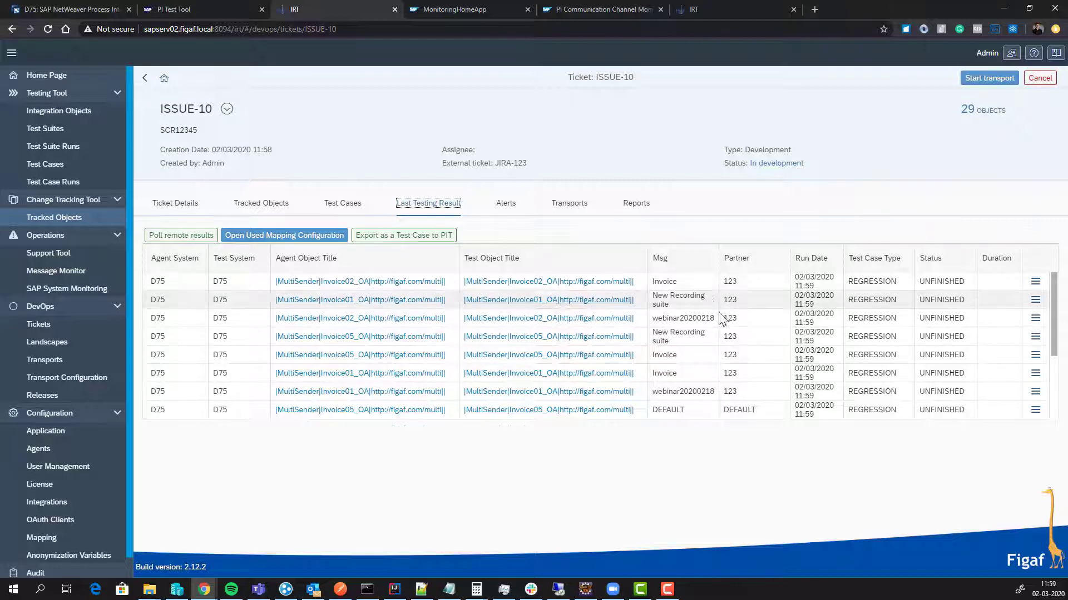
click(1034, 282)
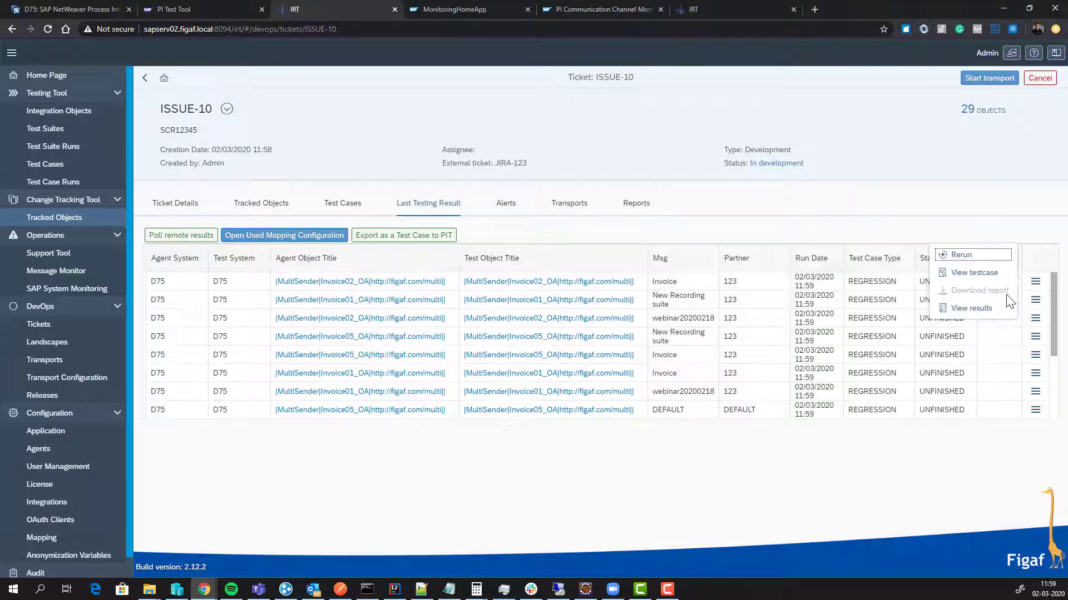
click(979, 315)
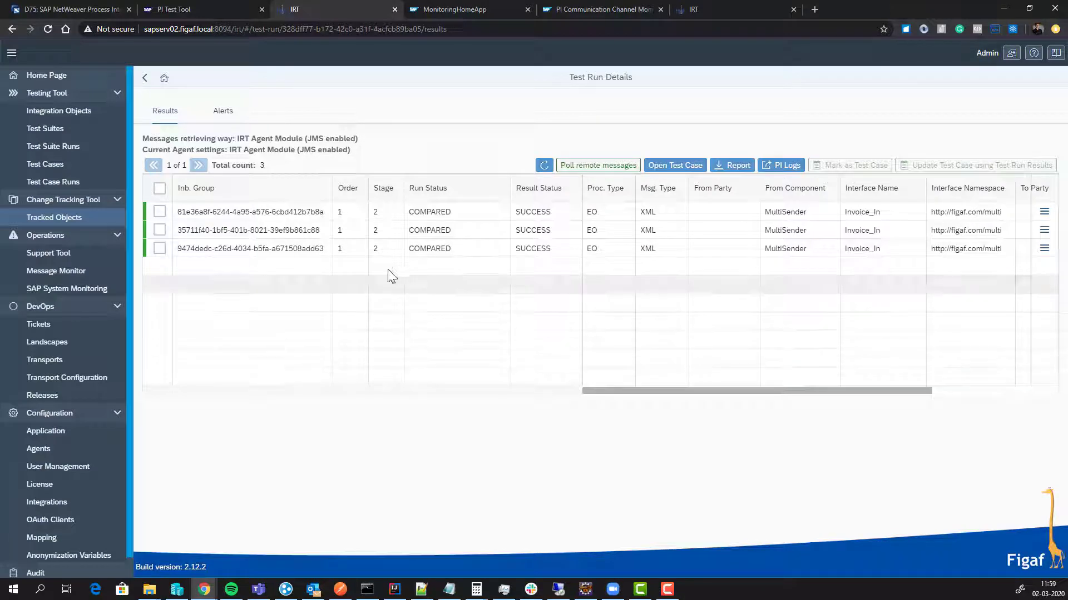
click(146, 78)
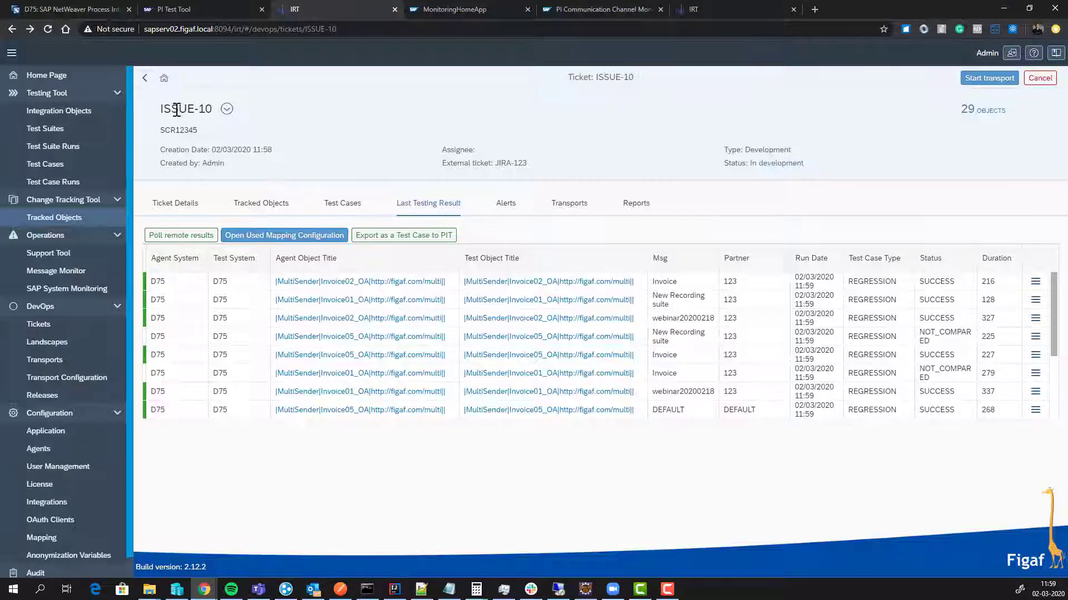
Step: Start the transport for the ticket and show its transports
click(560, 204)
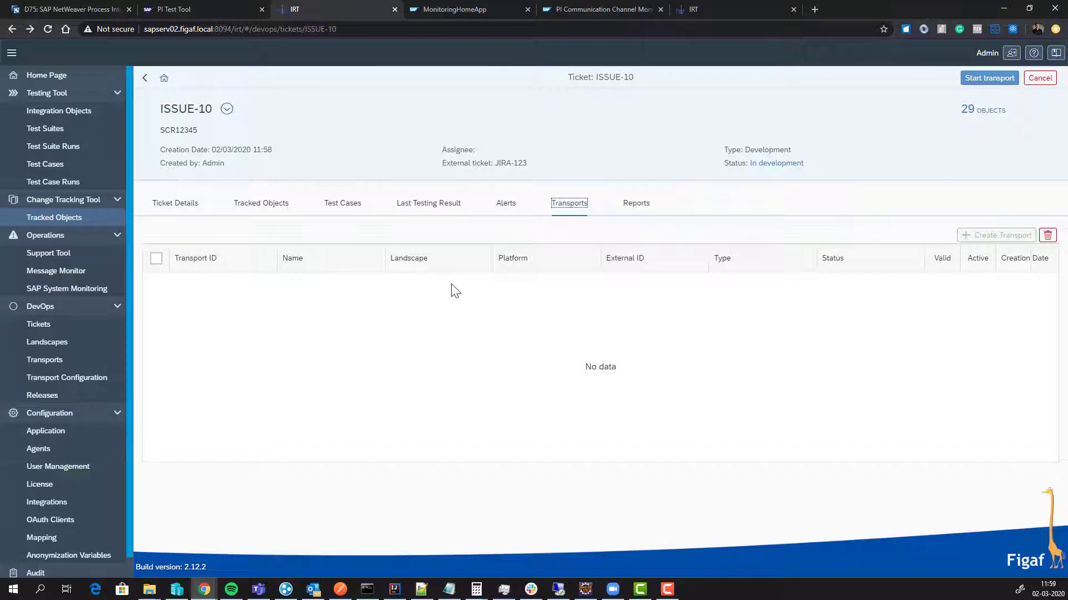
click(974, 77)
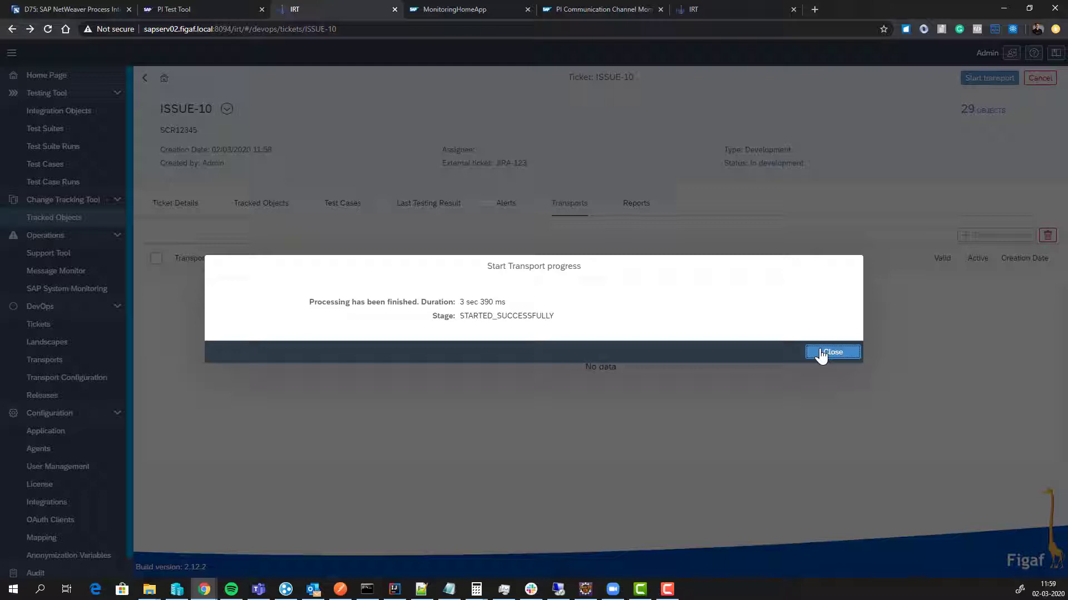
click(820, 352)
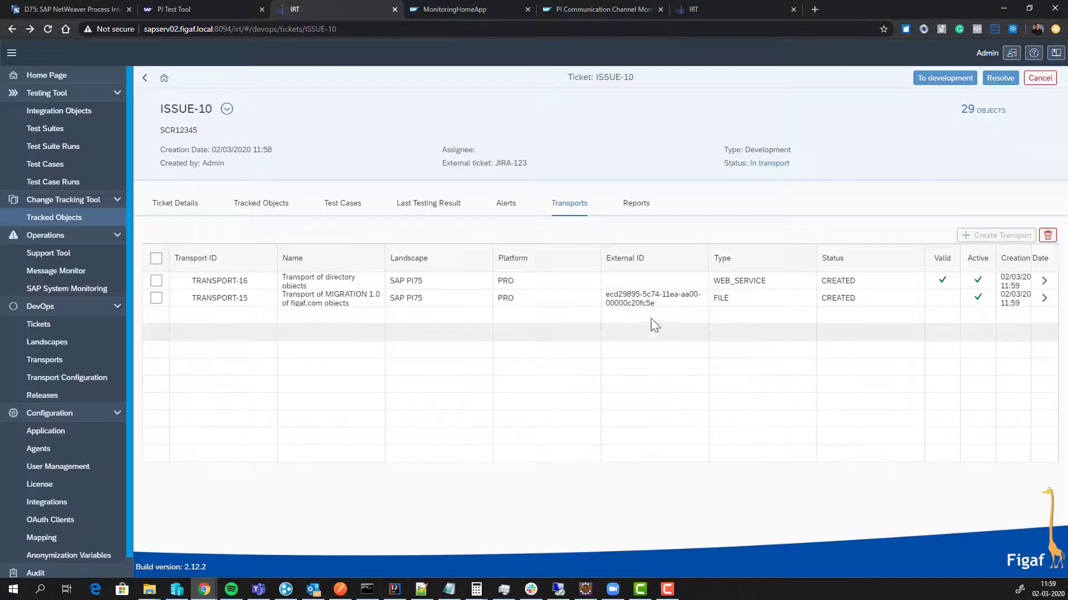
Step: Compare the versions of operation mapping OM_Invoice02 in the transport of MIGRATION 1.0 of figaf.com objects
click(1043, 299)
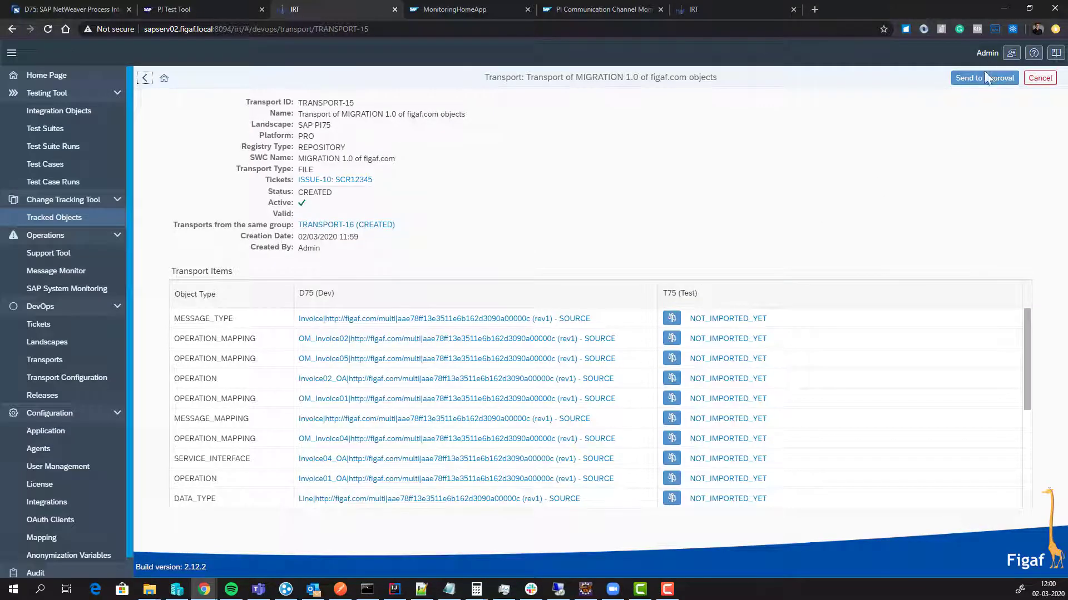
click(671, 339)
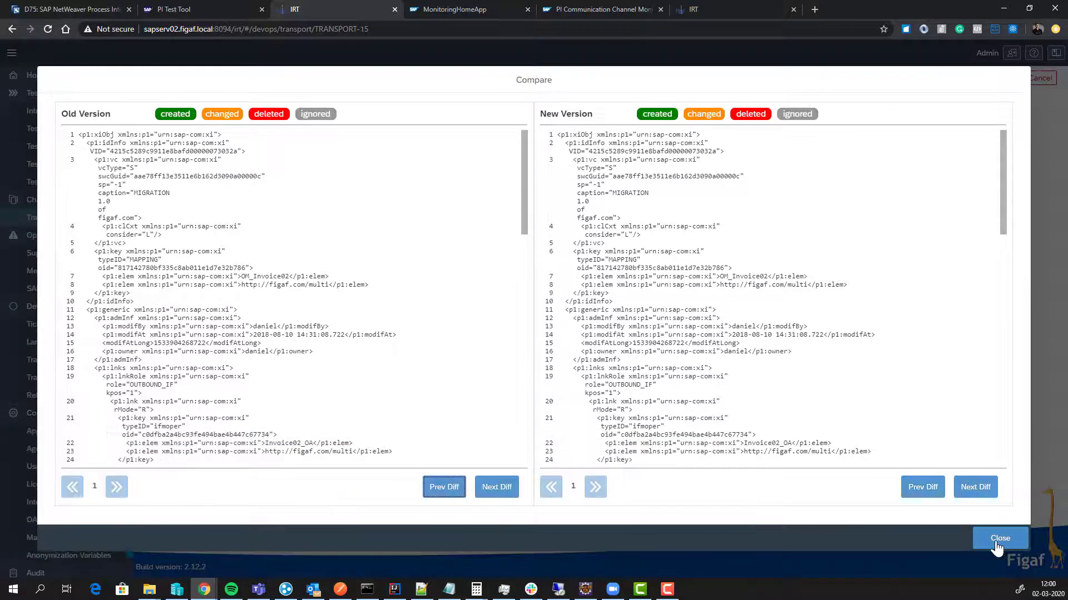
click(999, 538)
Step: Send the transport of MIGRATION 1.0 of figaf.com objects to approval and approve it without a comment
click(960, 78)
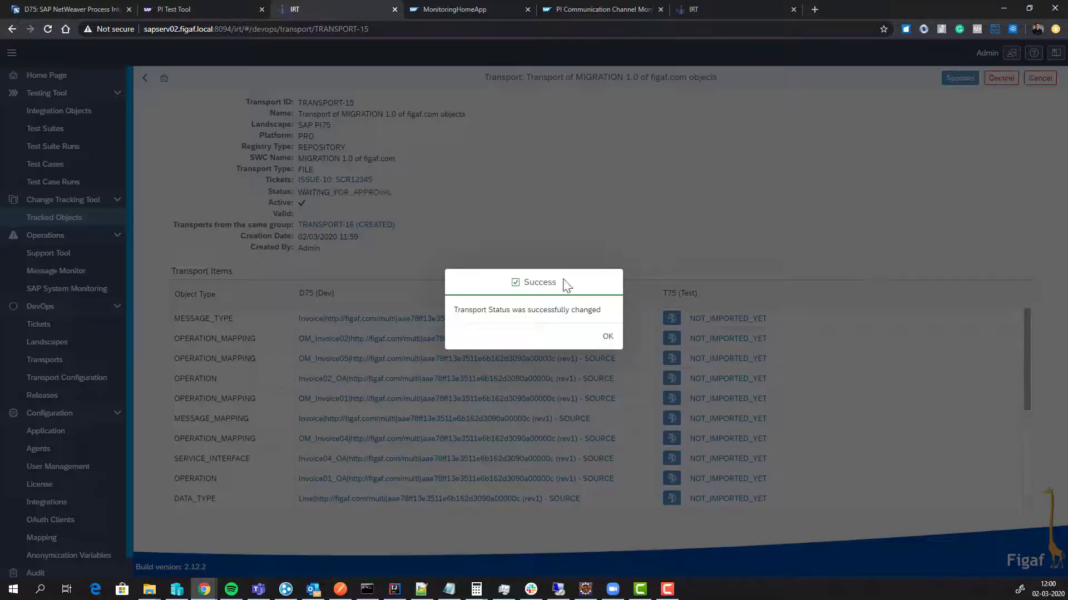
click(608, 337)
click(959, 77)
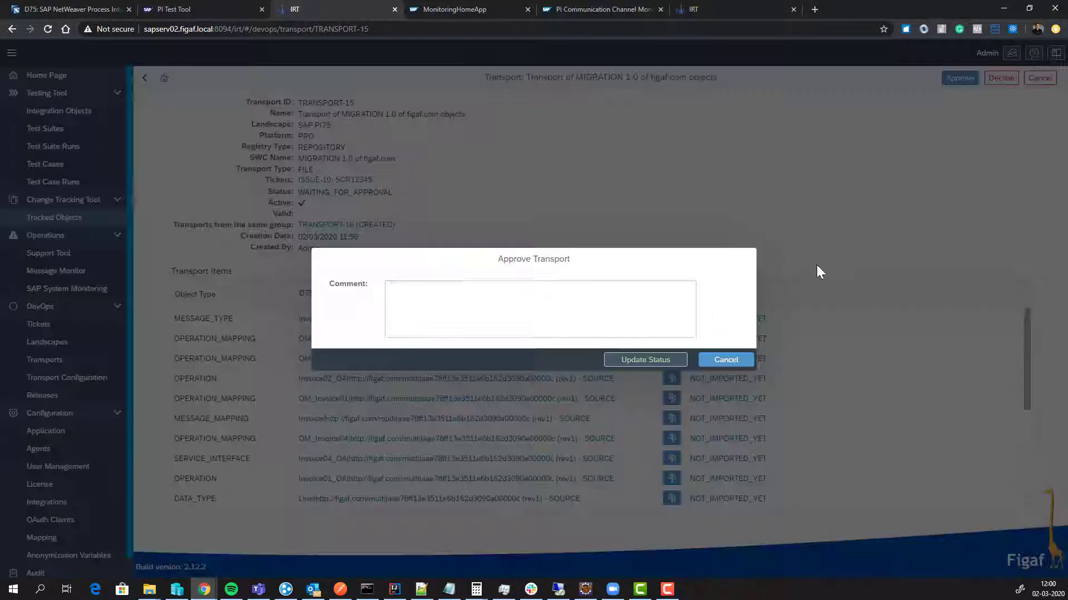
click(645, 361)
click(605, 337)
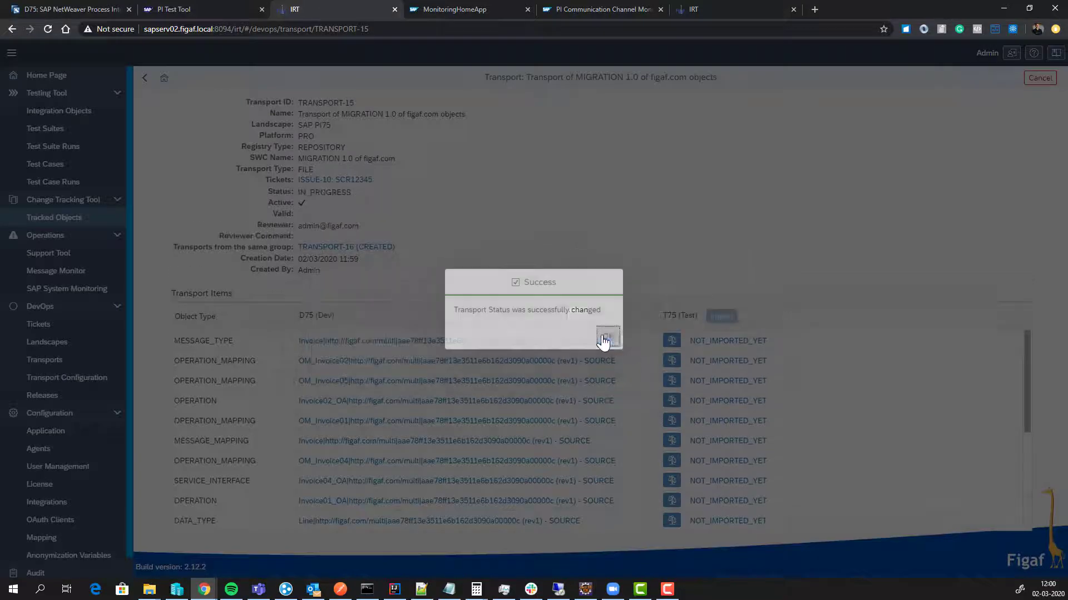
Step: From the transport of directory objects, override channel MultiSenderFile04's inherited file.sourceDir for T75 (Test) with E:\SAPPIFile\T75\multiinput
click(384, 249)
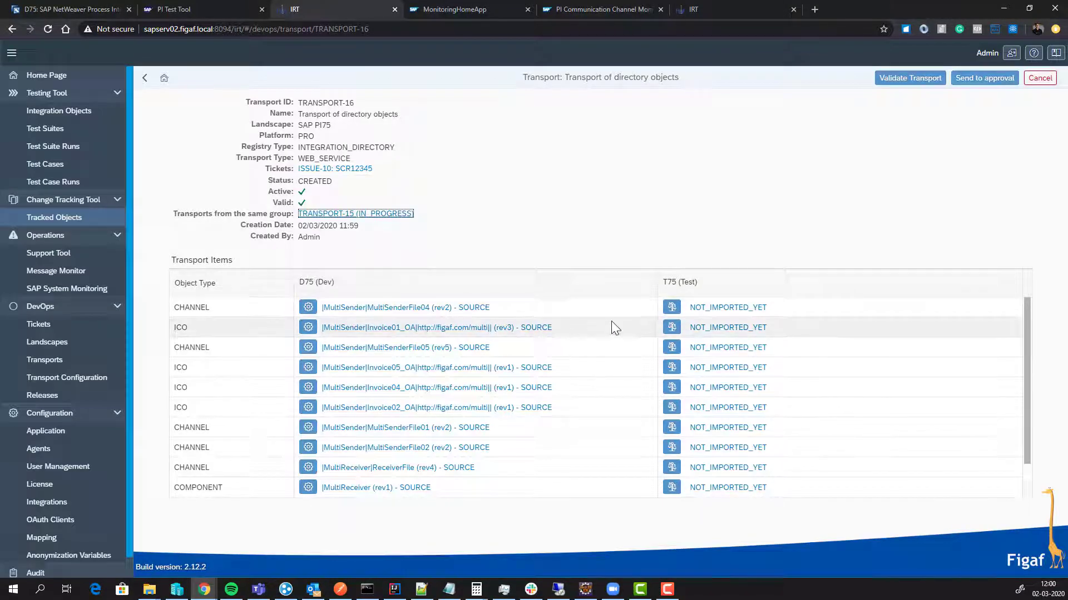
click(314, 308)
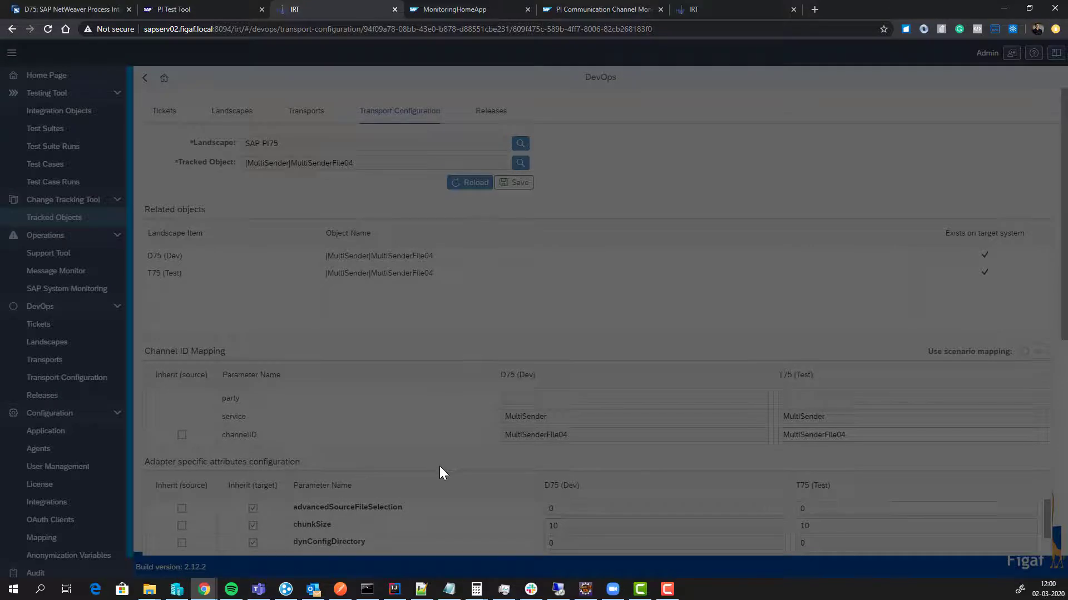
scroll(440, 446, down, 10)
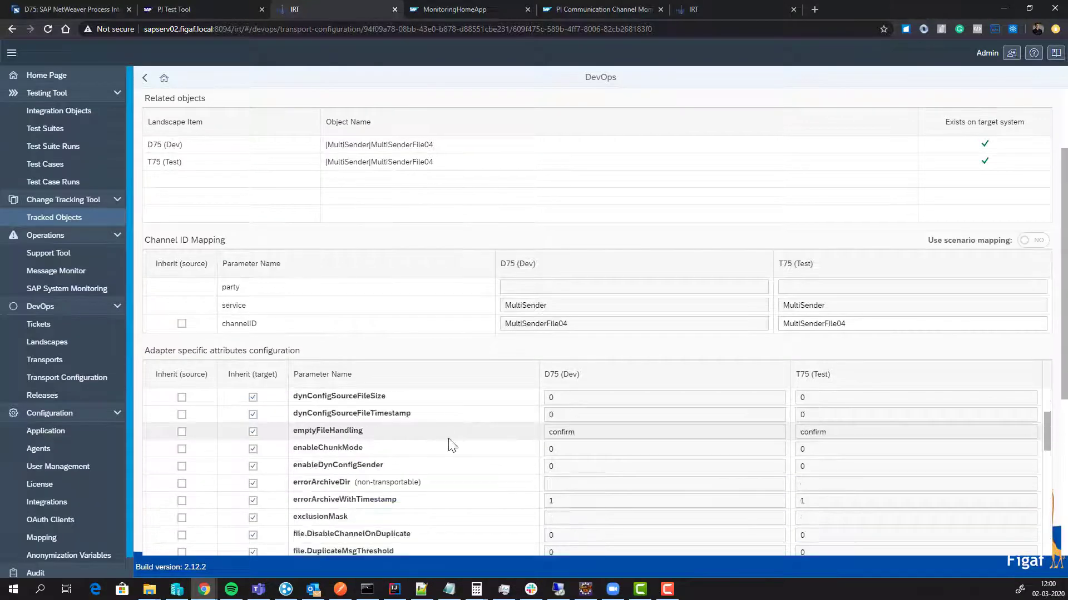
scroll(344, 394, down, 10)
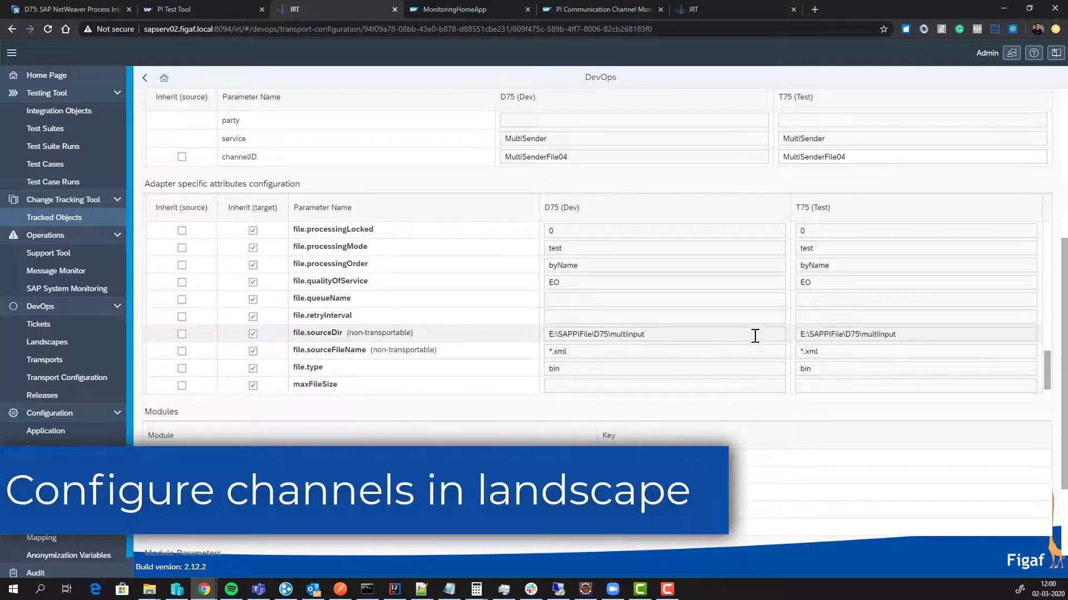
click(253, 334)
click(848, 334)
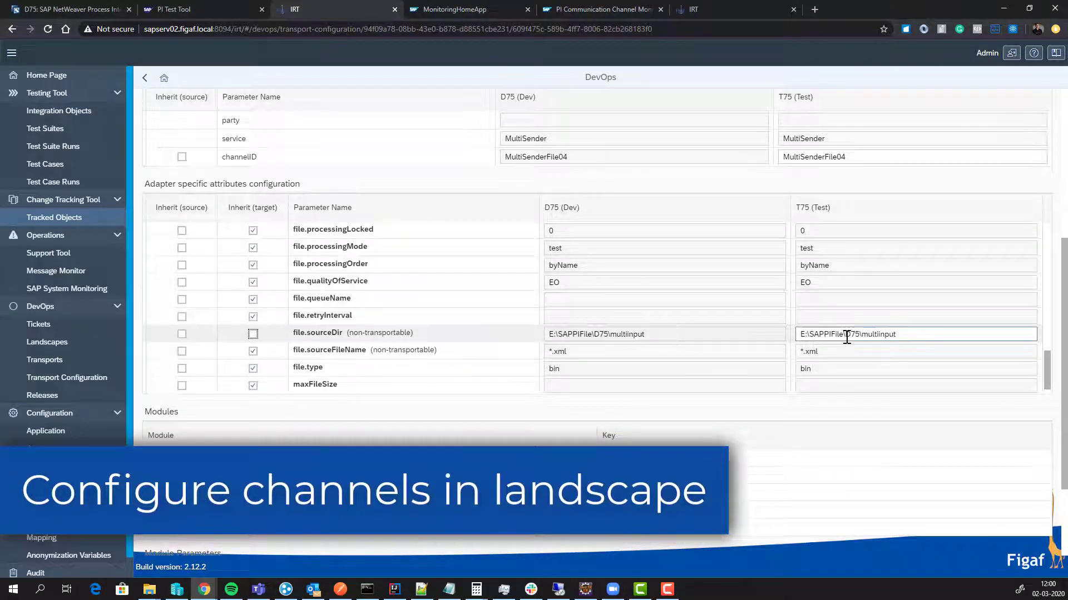
drag(849, 336, 854, 336)
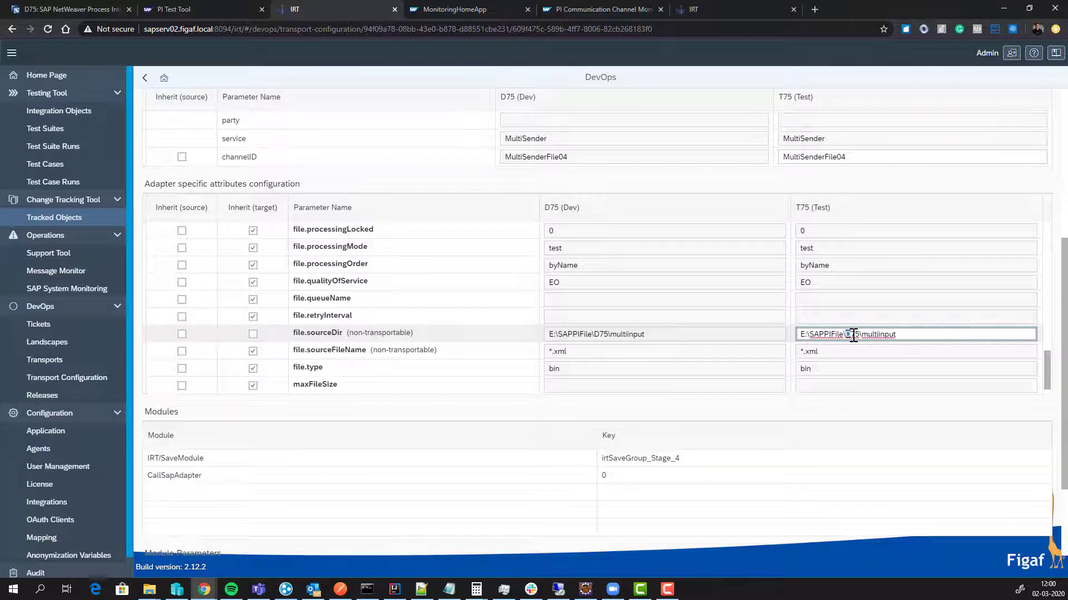
text(T)
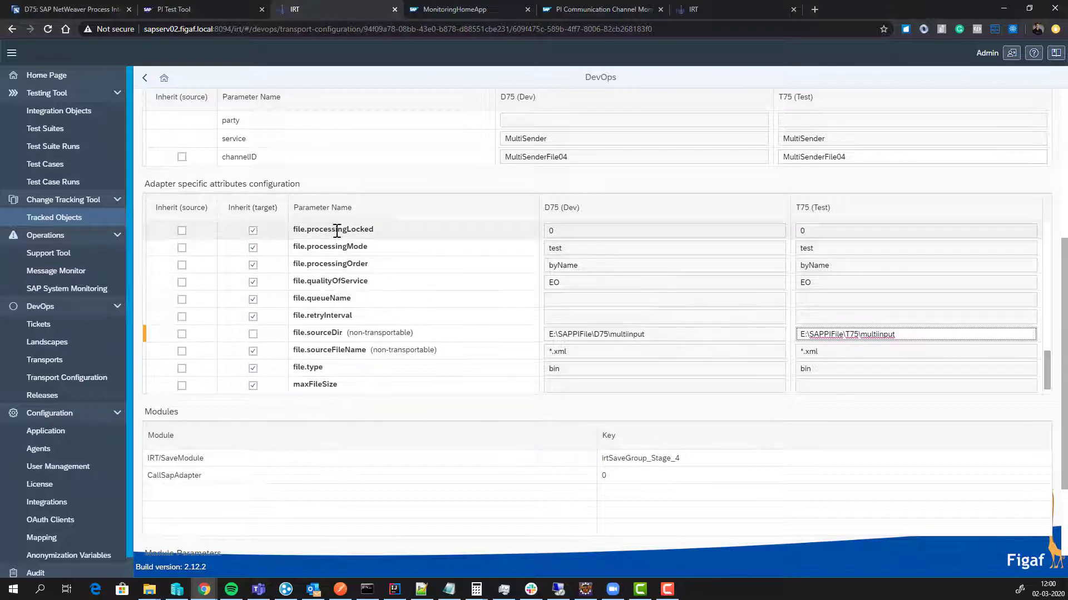
Step: Save the transport configuration of channel MultiSenderFile04 and return to the transport of directory objects
scroll(357, 231, up, 10)
click(515, 189)
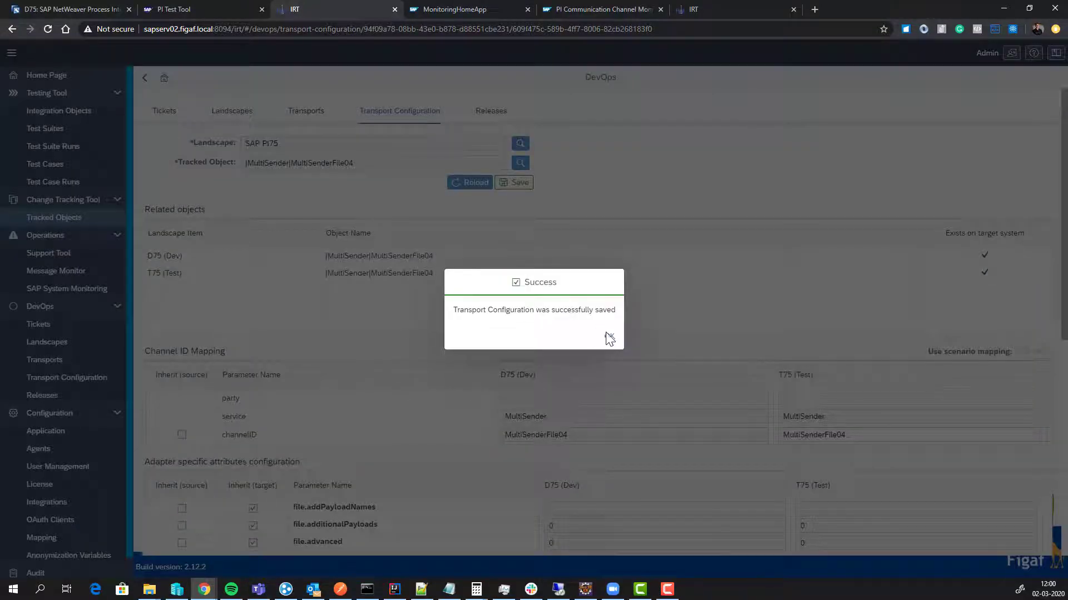
click(610, 338)
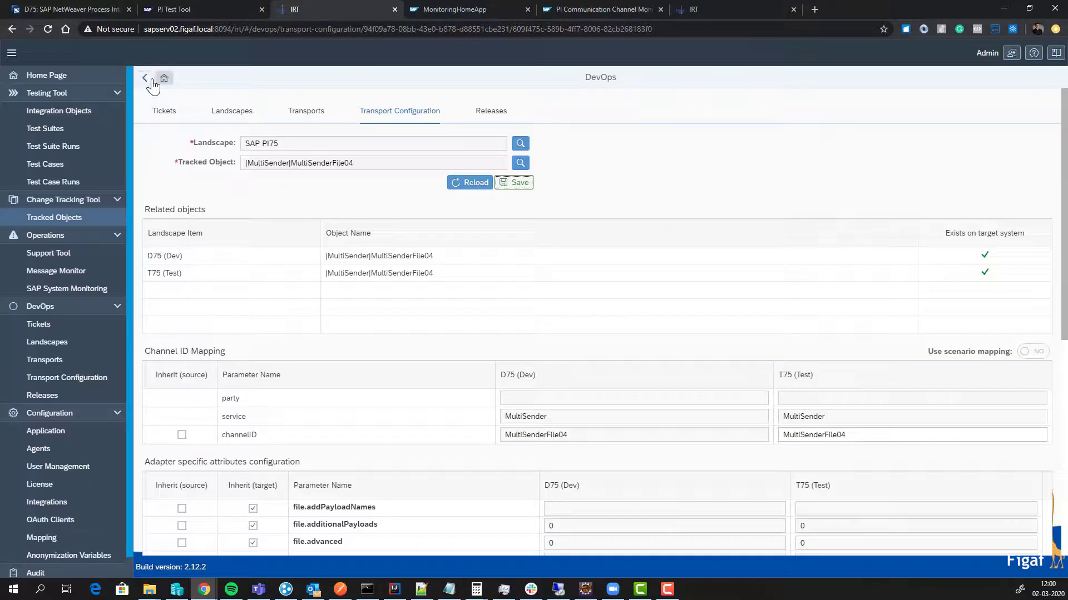
click(149, 80)
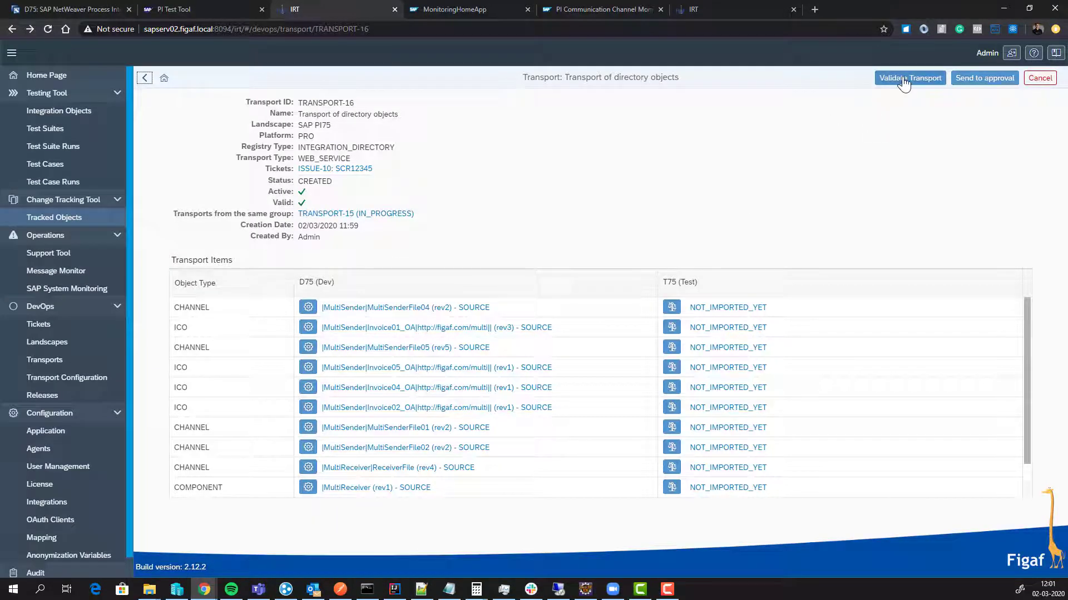
Step: Validate the transport of directory objects and send it to approval
click(905, 82)
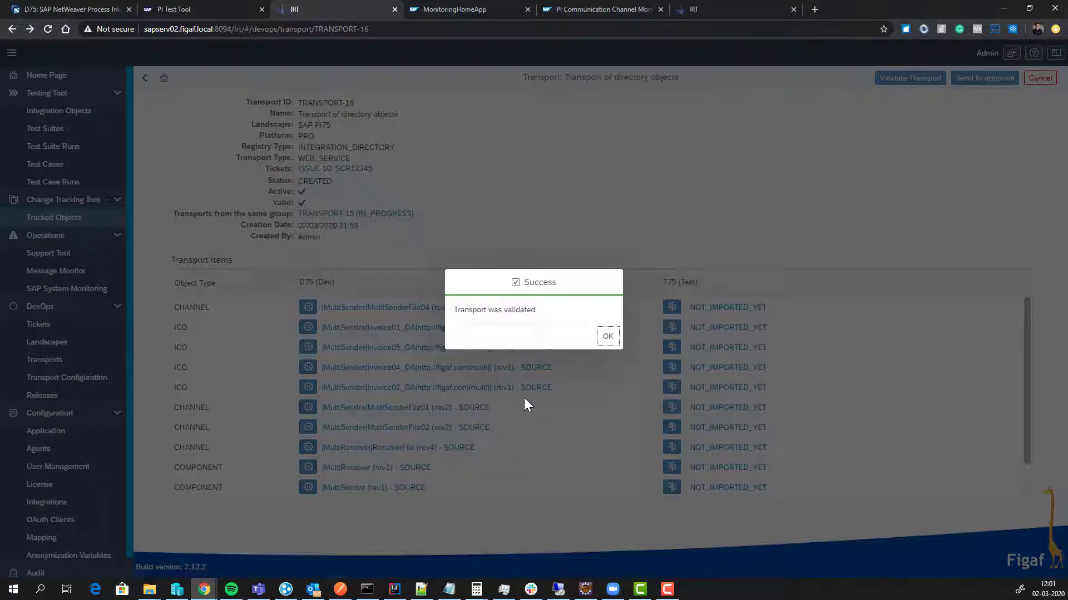
click(605, 338)
click(984, 79)
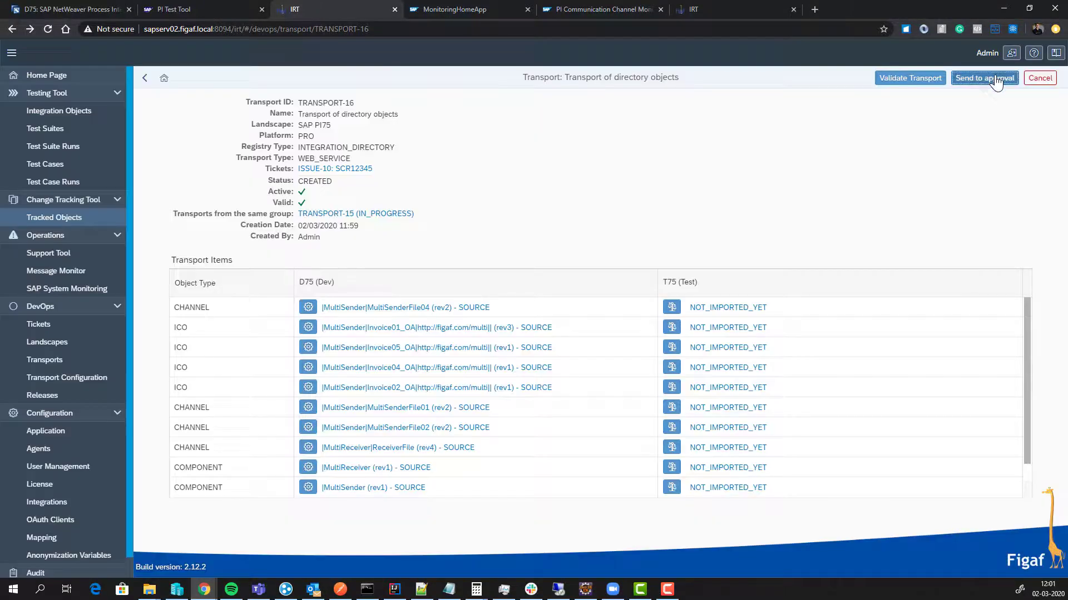
click(606, 335)
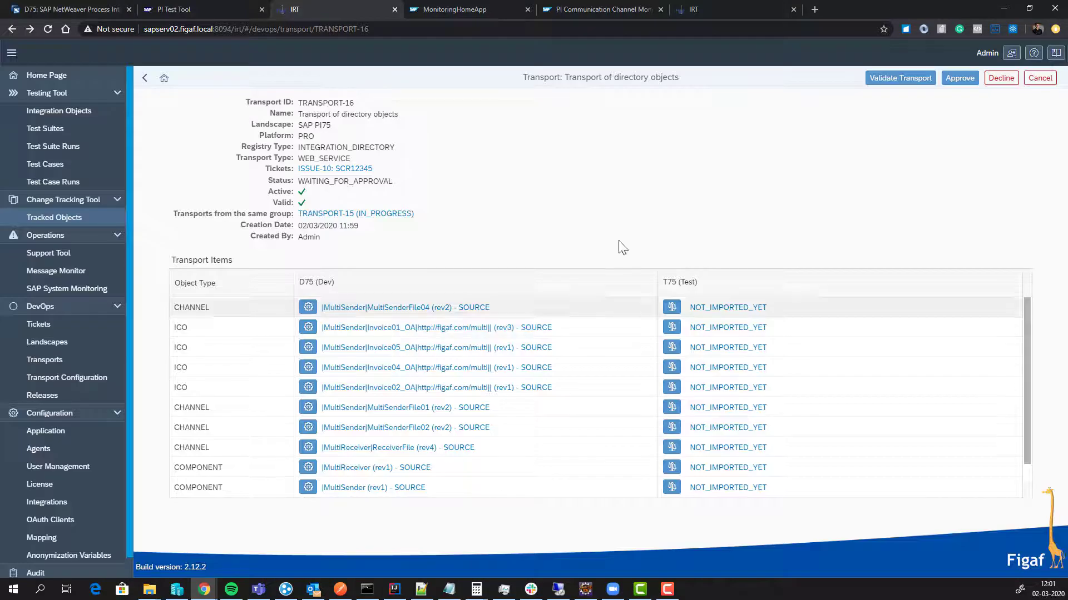
Step: Approve the transport of directory objects without a comment
click(957, 78)
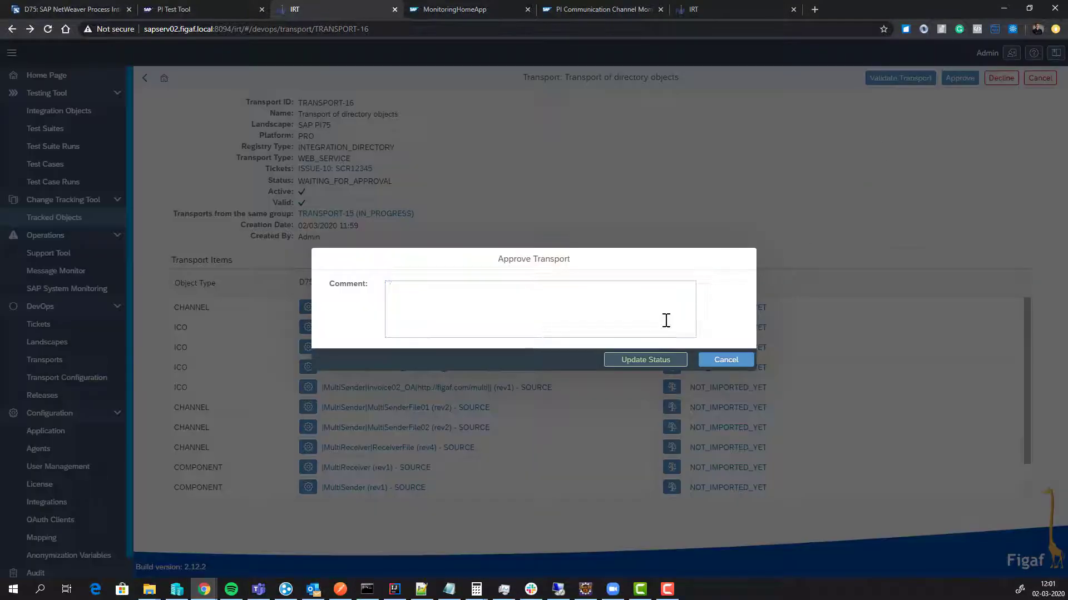
click(672, 359)
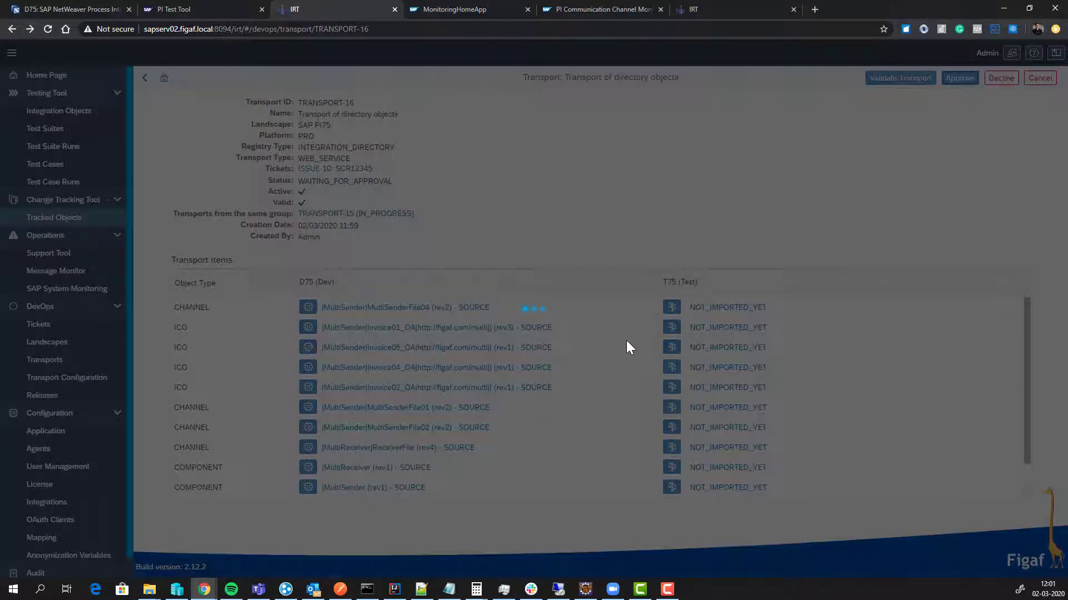
click(606, 335)
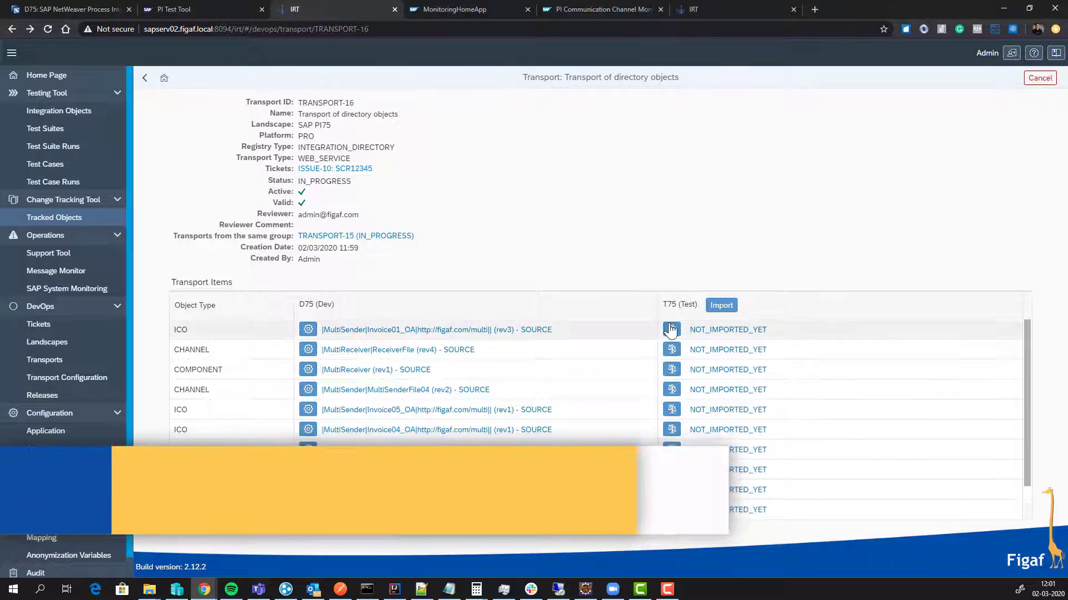
Step: Import the transport of directory objects into T75 (Test) and open ticket SCR12345 from the MIGRATION 1.0 transport
click(721, 305)
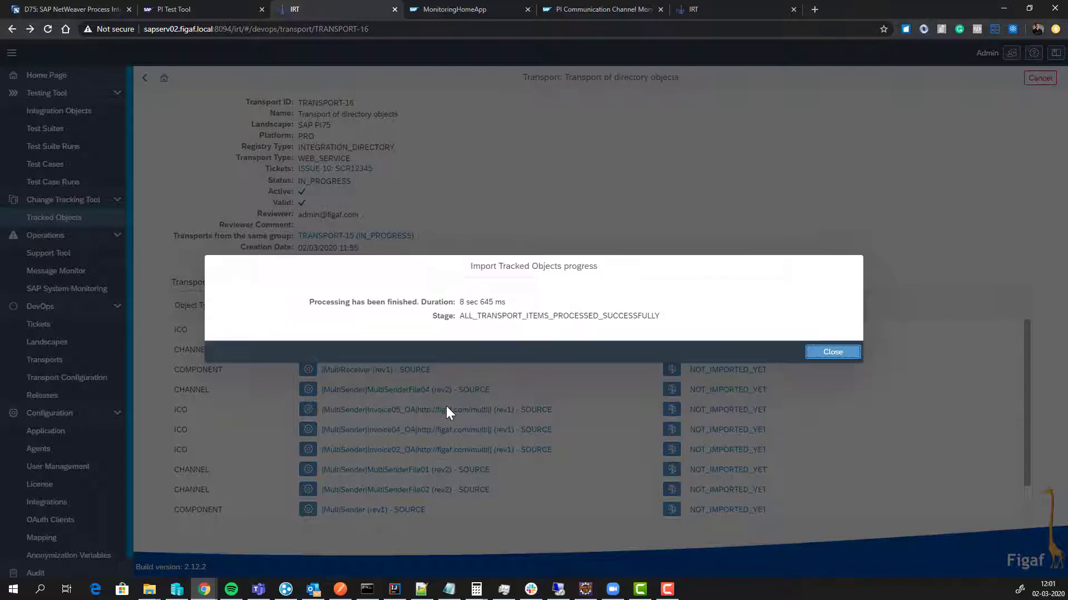
click(807, 356)
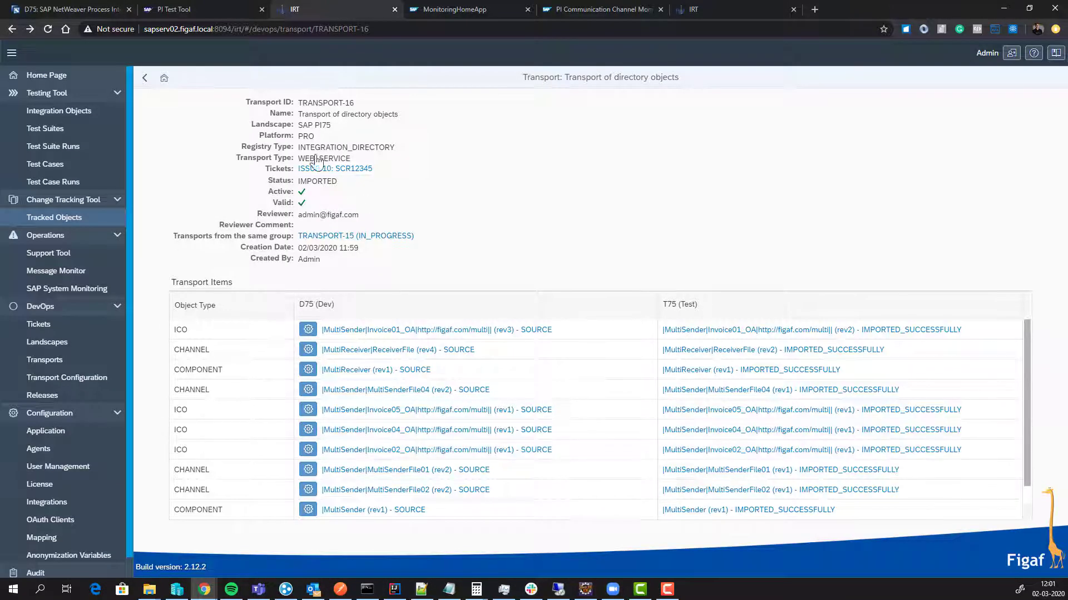
click(145, 78)
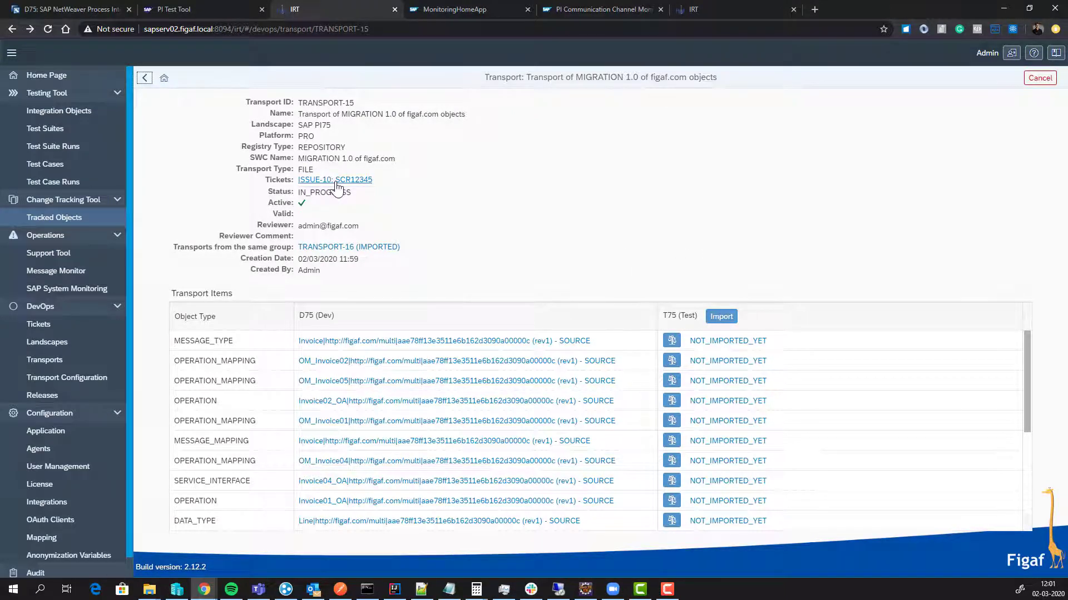
click(336, 180)
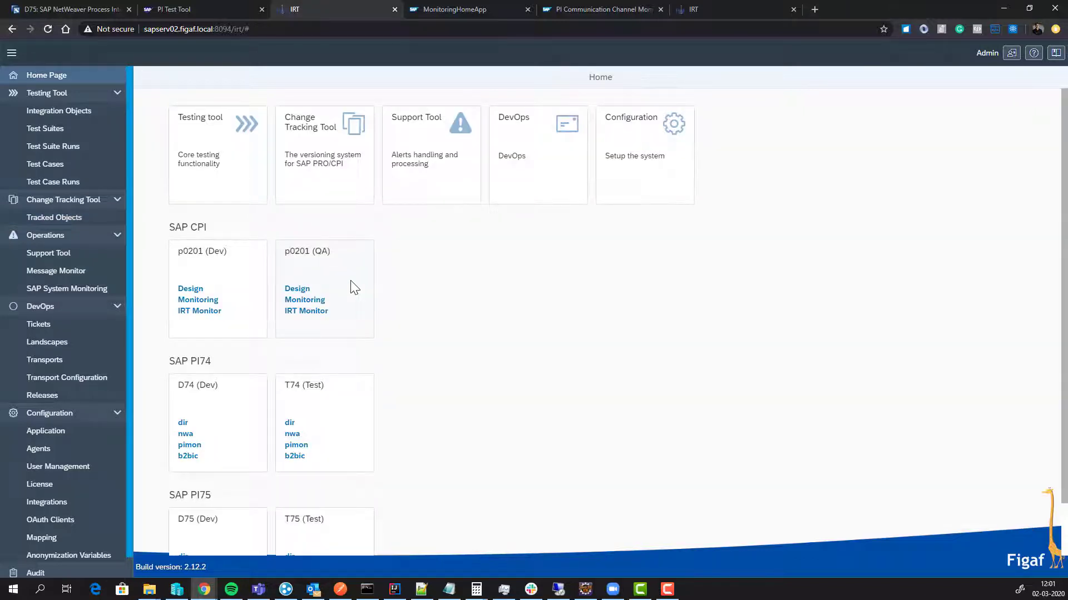